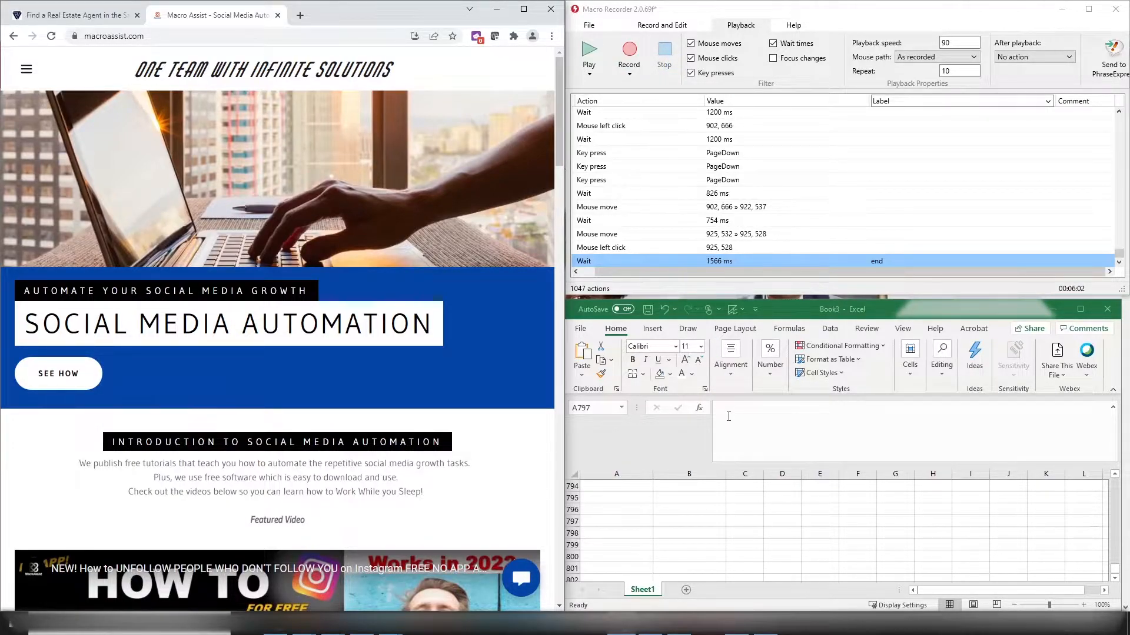
- Switch to the Vanguard Properties agent page and bring the first agents in the results list into view
{"action": "left_click", "coordinate": [92, 16]}
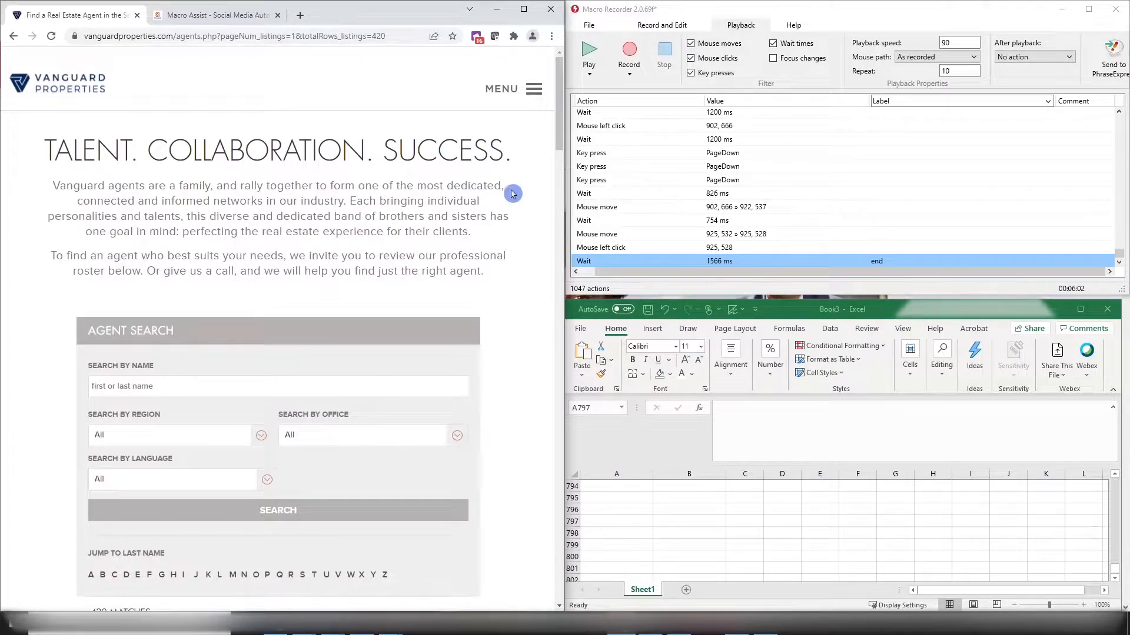
{"action": "scroll", "coordinate": [509, 193], "scroll_direction": "down", "scroll_amount": 2}
{"action": "scroll", "coordinate": [509, 193], "scroll_direction": "down", "scroll_amount": 3}
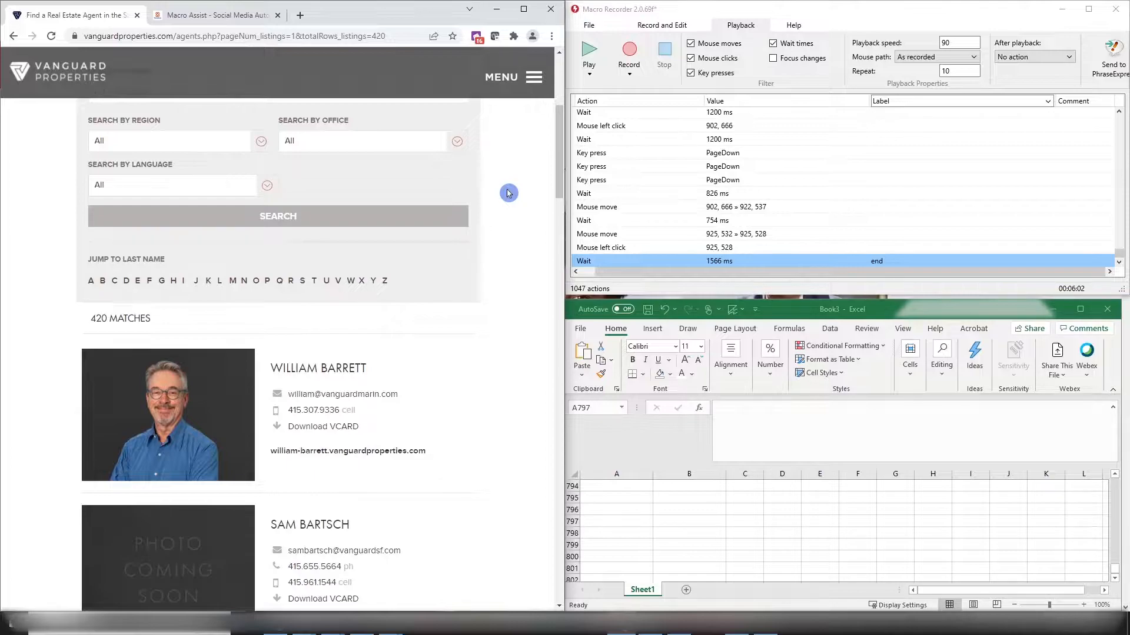
{"action": "scroll", "coordinate": [509, 193], "scroll_direction": "down", "scroll_amount": 2}
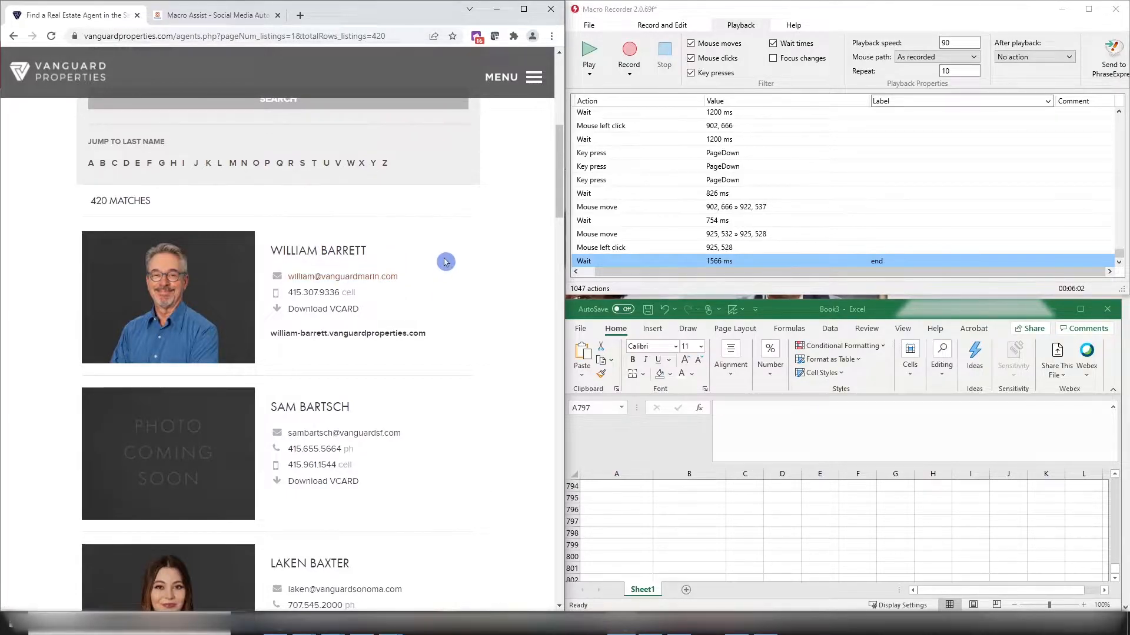
- Copy the first listed agent's name from the web page into cell A797 of the Excel sheet
{"action": "left_click_drag", "start_coordinate": [378, 255], "coordinate": [273, 256]}
{"action": "key", "text": "ctrl+c"}
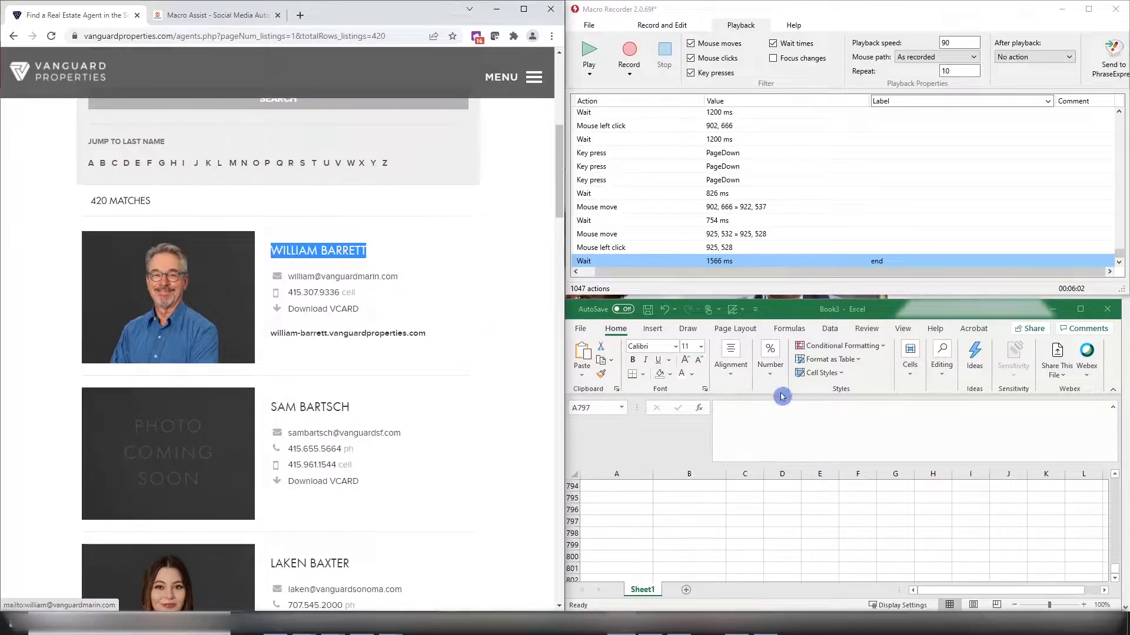
{"action": "left_click", "coordinate": [1110, 359]}
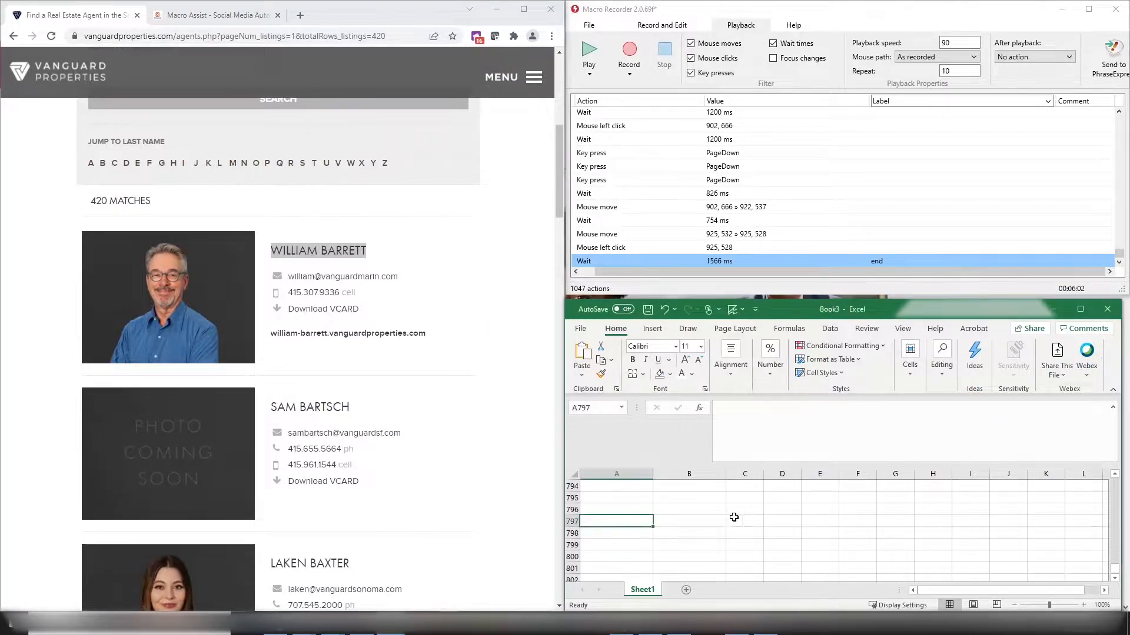
{"action": "key", "text": "ctrl+v"}
{"action": "left_click", "coordinate": [691, 517]}
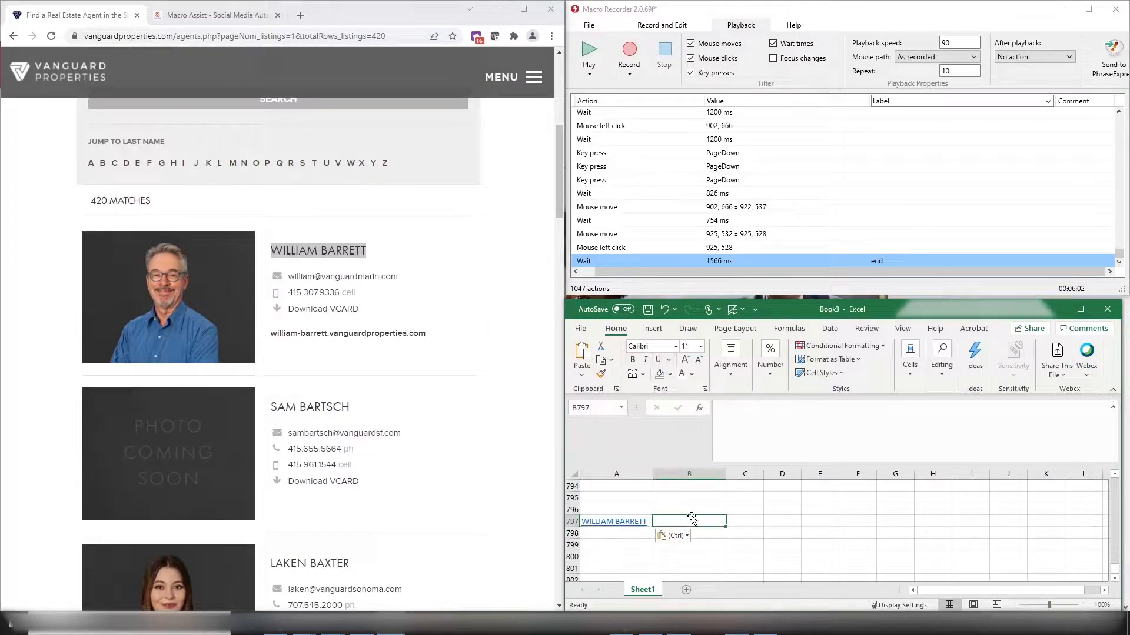
{"action": "key", "text": "Return"}
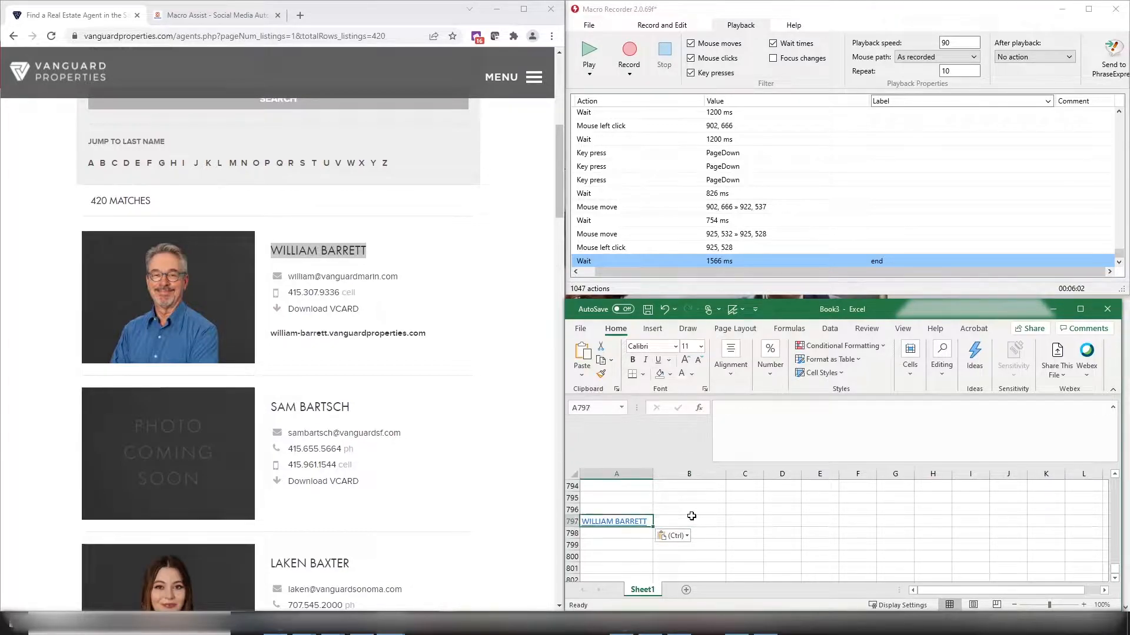
- Copy all the page's e-mail addresses from the Email Extractor extension and paste them into column B starting at B797
{"action": "left_click", "coordinate": [692, 517]}
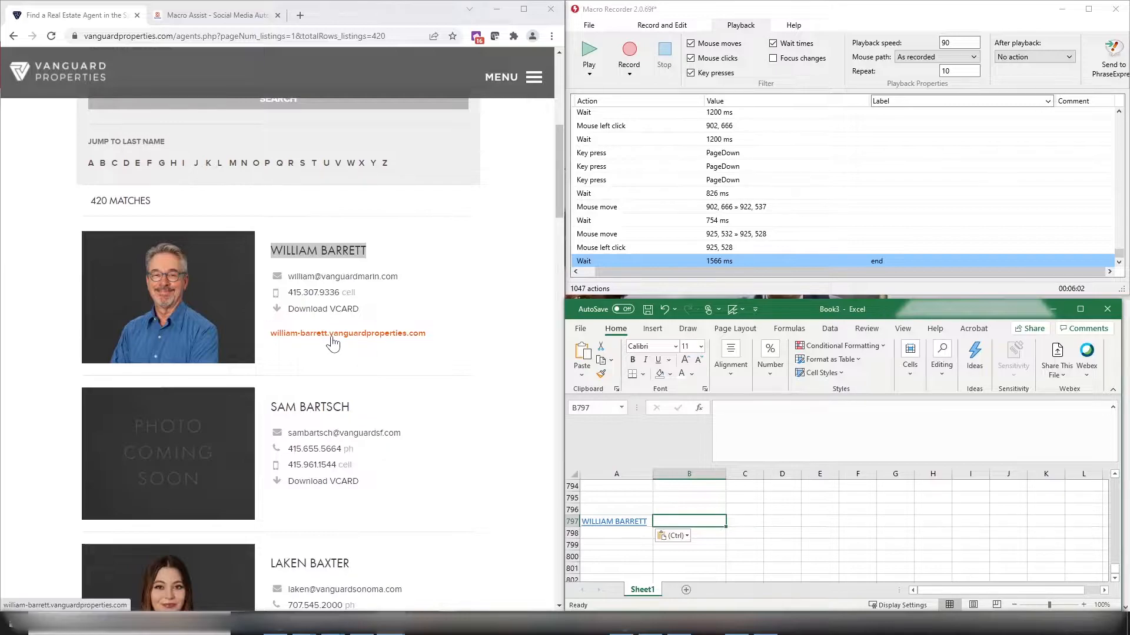
{"action": "left_click", "coordinate": [479, 38]}
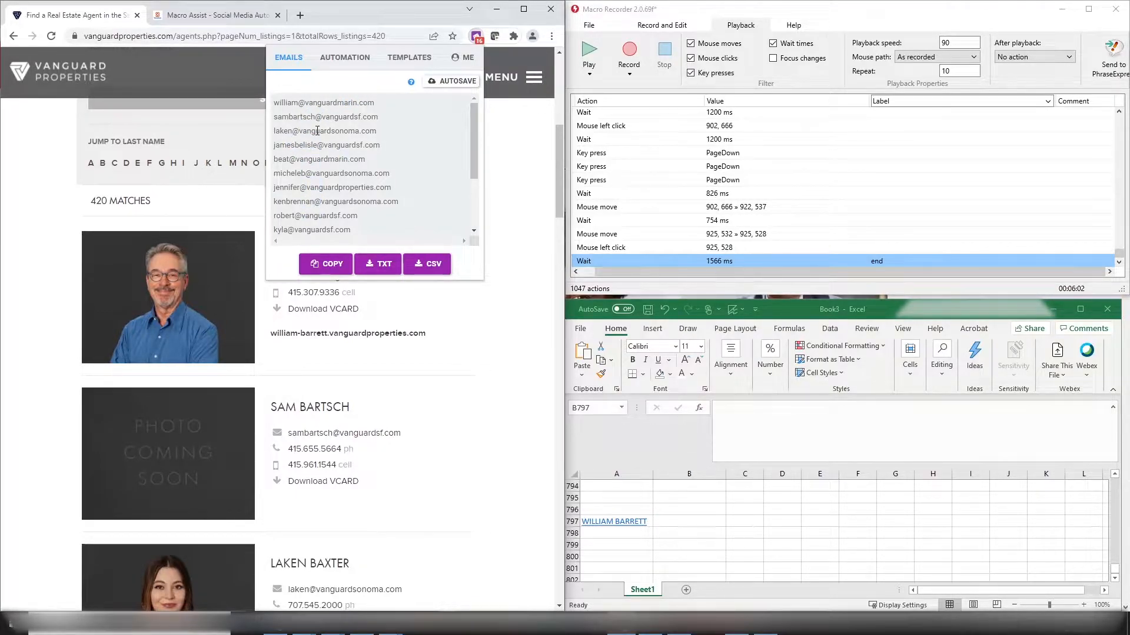
{"action": "left_click", "coordinate": [335, 268]}
{"action": "left_click", "coordinate": [685, 522]}
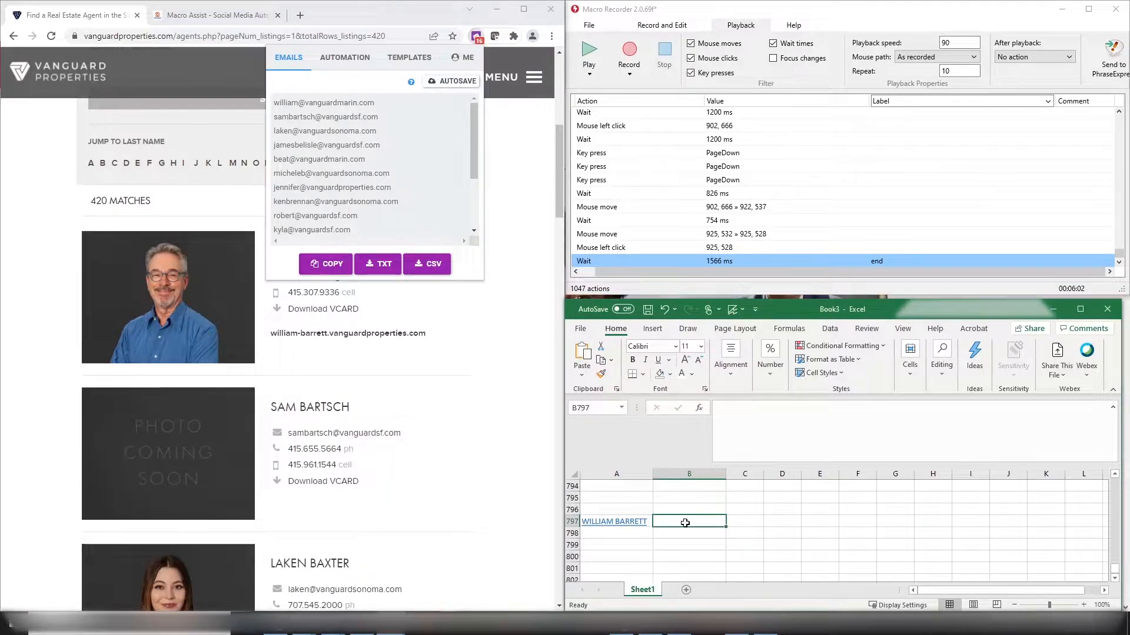
{"action": "key", "text": "ctrl+v"}
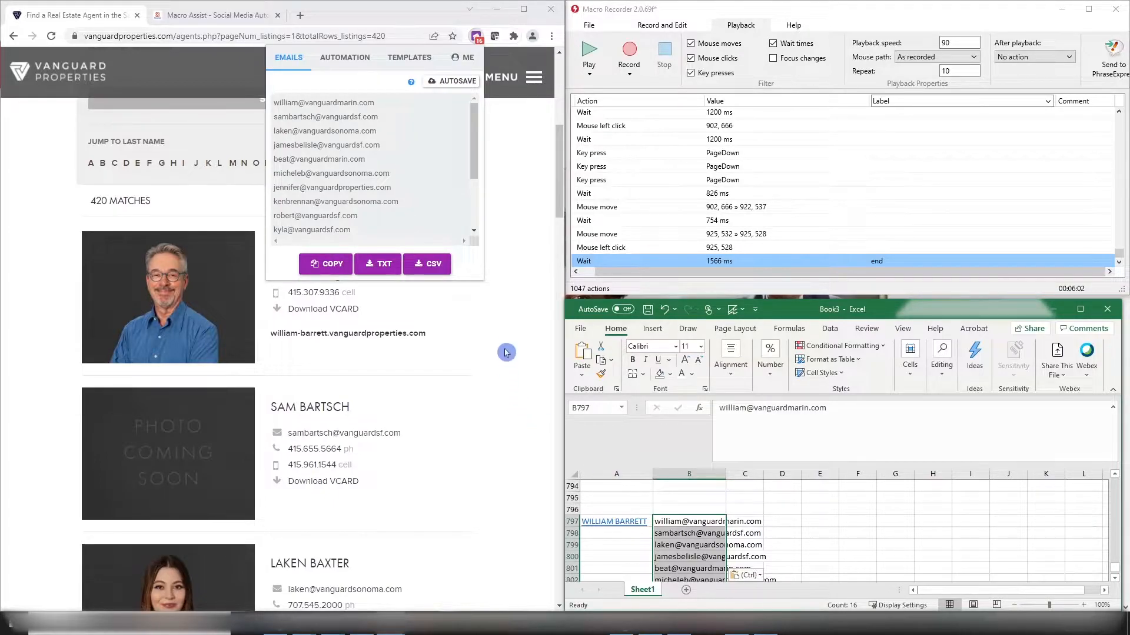
{"action": "left_click", "coordinate": [518, 335]}
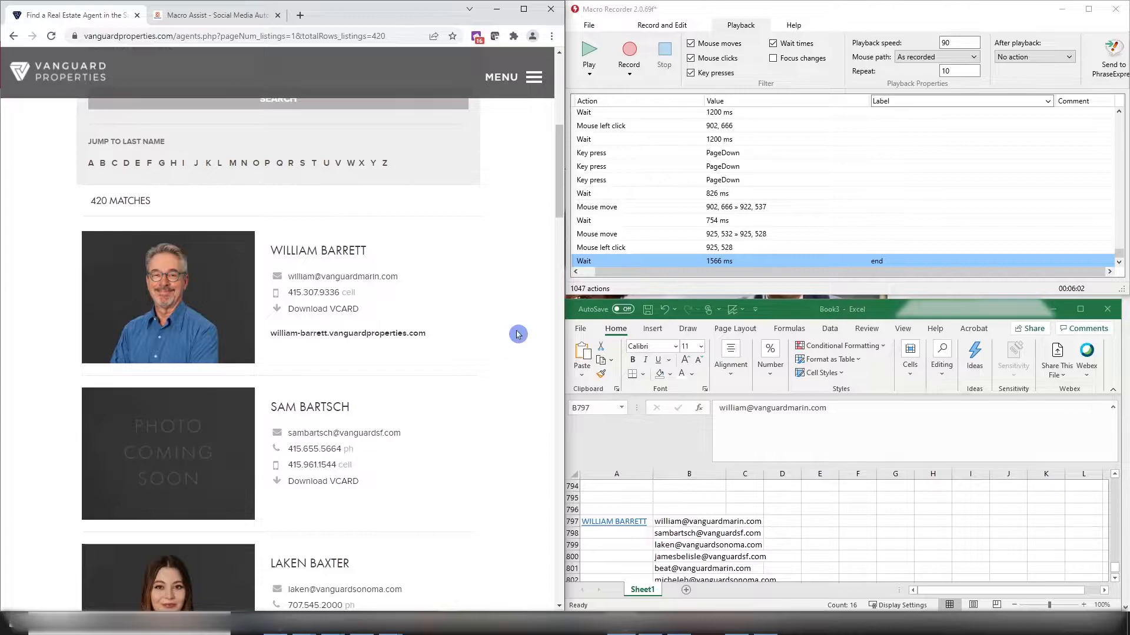
- Look through the agent listing down to its page navigation and return to the first agents
{"action": "scroll", "coordinate": [509, 315], "scroll_direction": "down", "scroll_amount": 20}
{"action": "scroll", "coordinate": [510, 318], "scroll_direction": "down", "scroll_amount": 4}
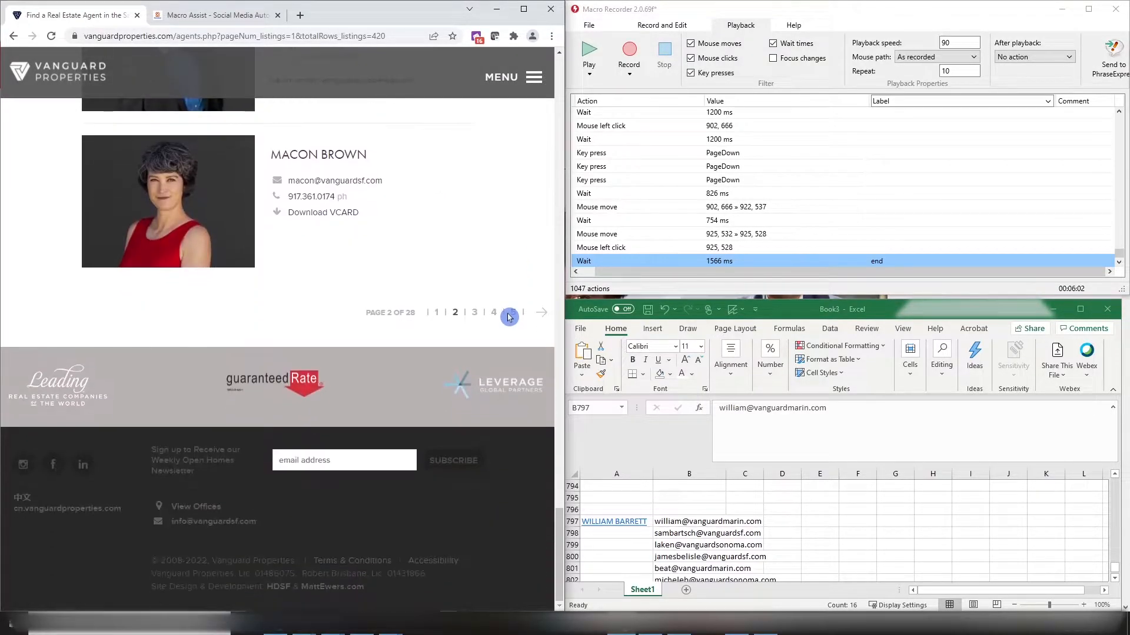
{"action": "left_click", "coordinate": [476, 38]}
{"action": "key", "text": "Home"}
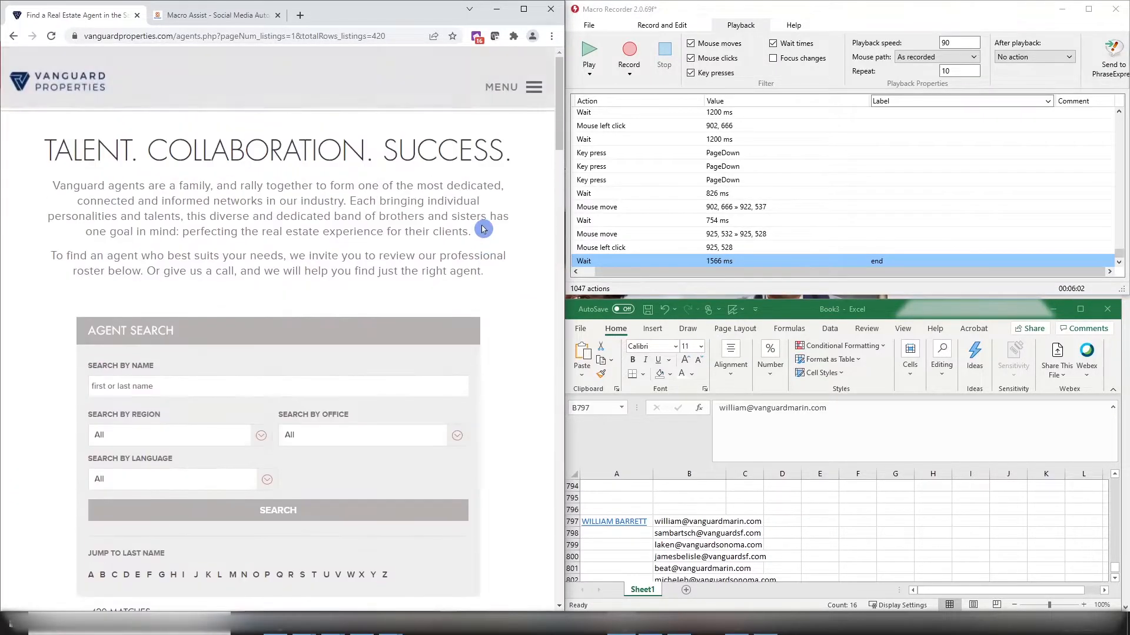
{"action": "key", "text": "Page_Down"}
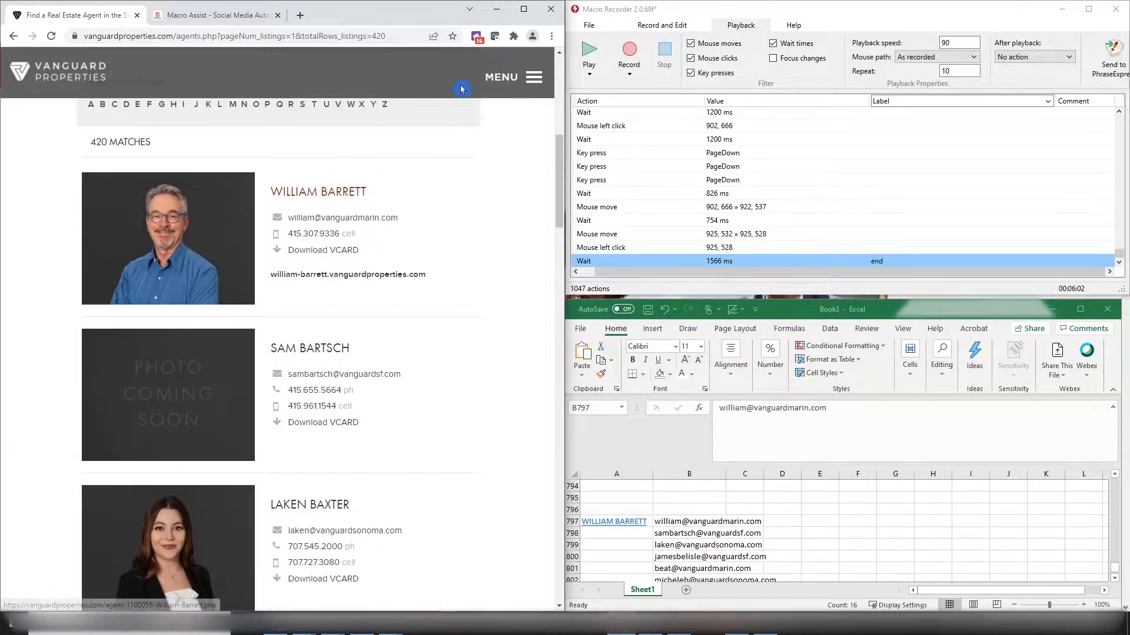
{"action": "left_click", "coordinate": [480, 39]}
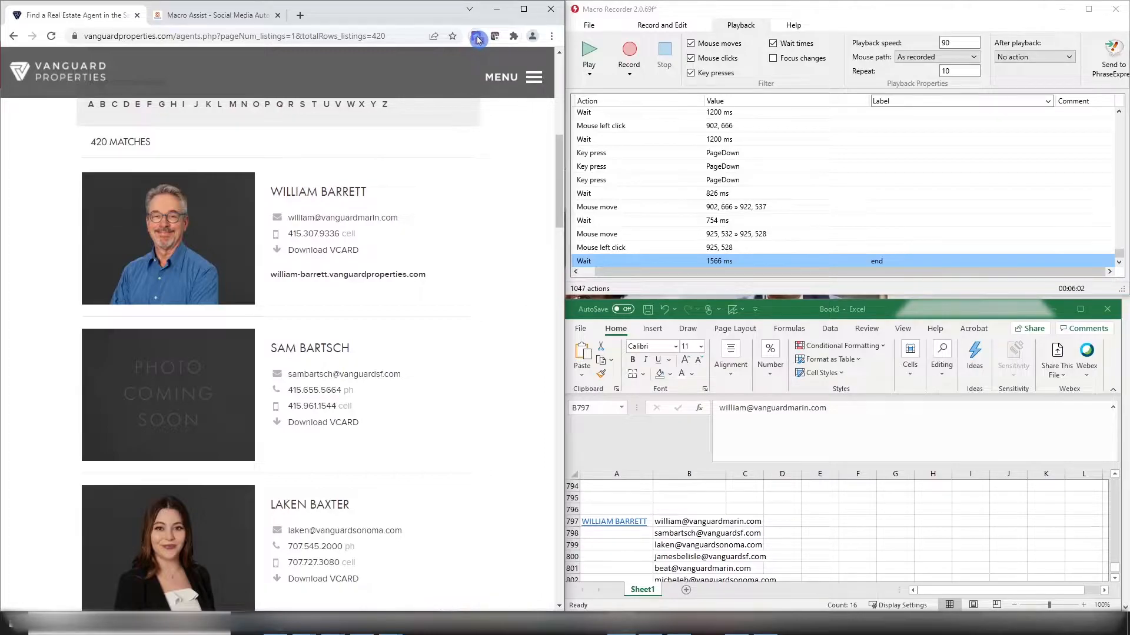
- Clear the pasted e-mail addresses from column B and the agent's name from cell A797
{"action": "left_click", "coordinate": [674, 530]}
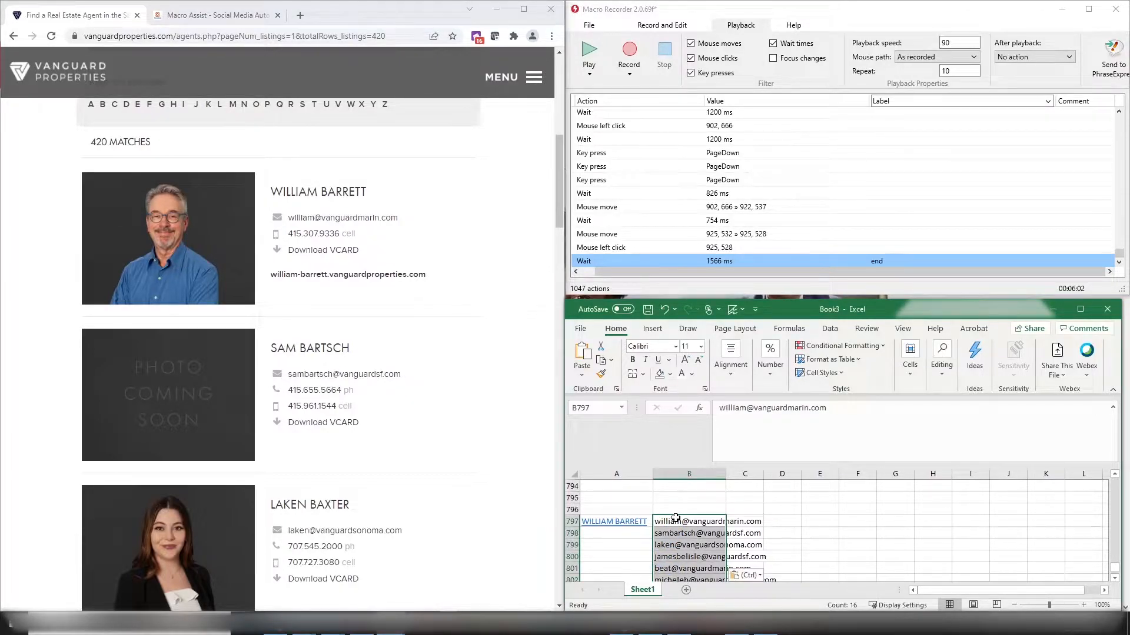
{"action": "key", "text": "Delete"}
{"action": "key", "text": "Left"}
{"action": "key", "text": "Delete"}
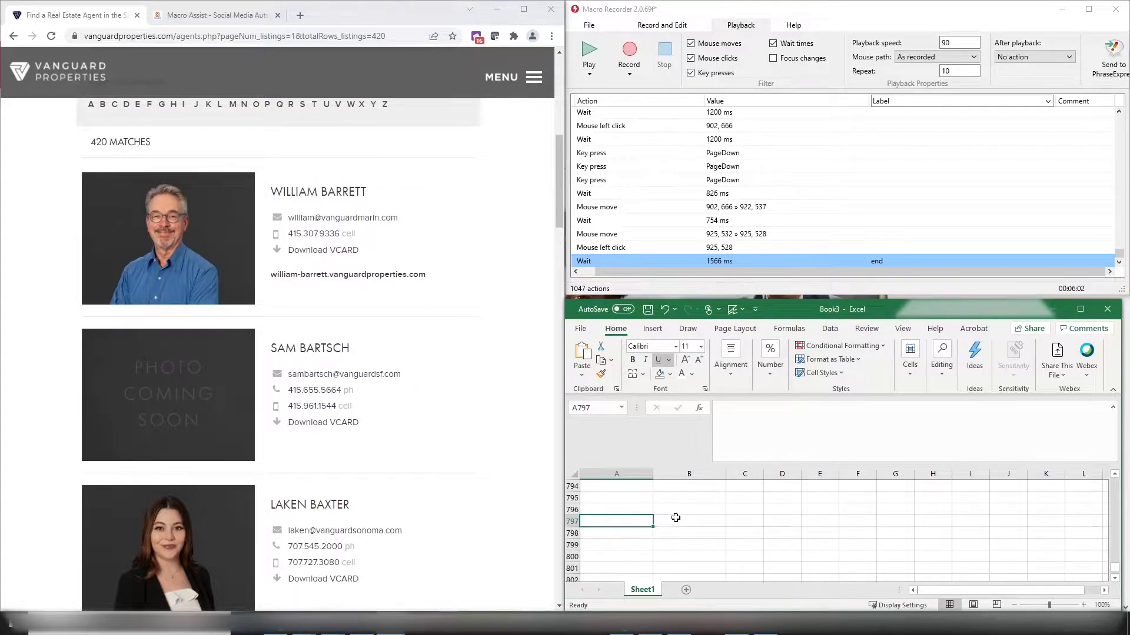
- Return the agent page to its beginning, review the macro's first recorded actions, and play the macro
{"action": "left_click", "coordinate": [526, 387]}
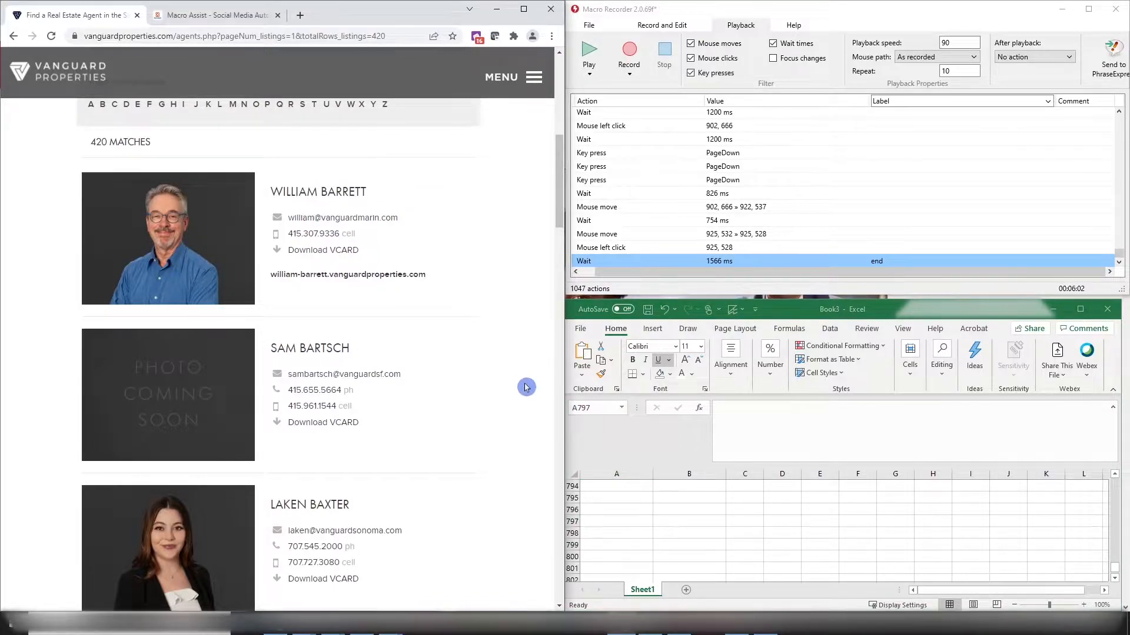
{"action": "scroll", "coordinate": [526, 387], "scroll_direction": "up", "scroll_amount": 8}
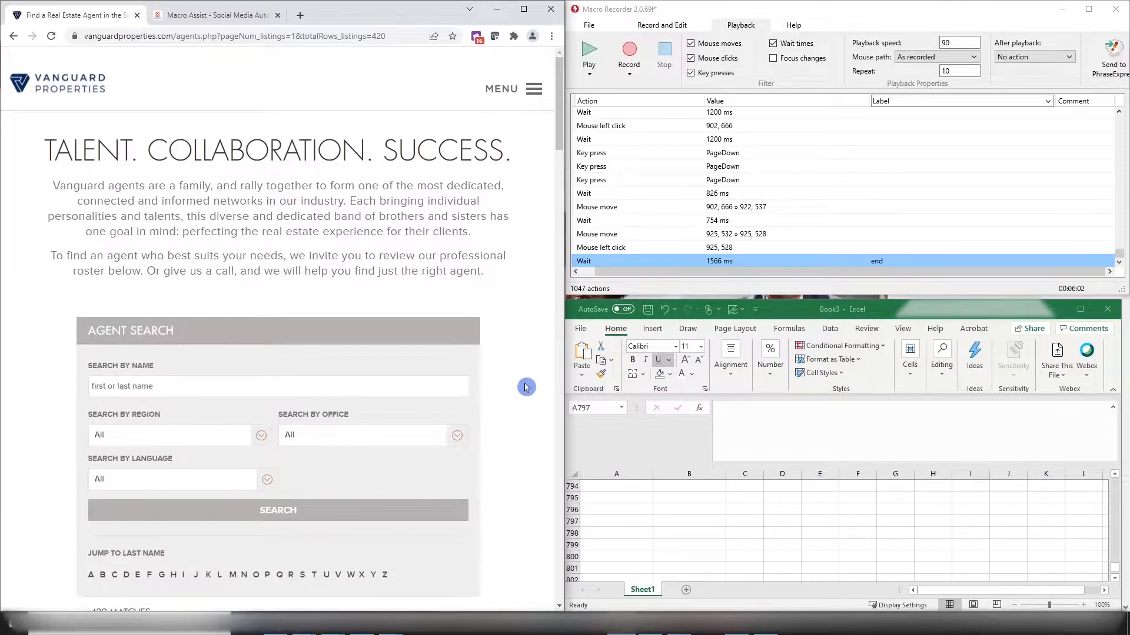
{"action": "left_click", "coordinate": [591, 56]}
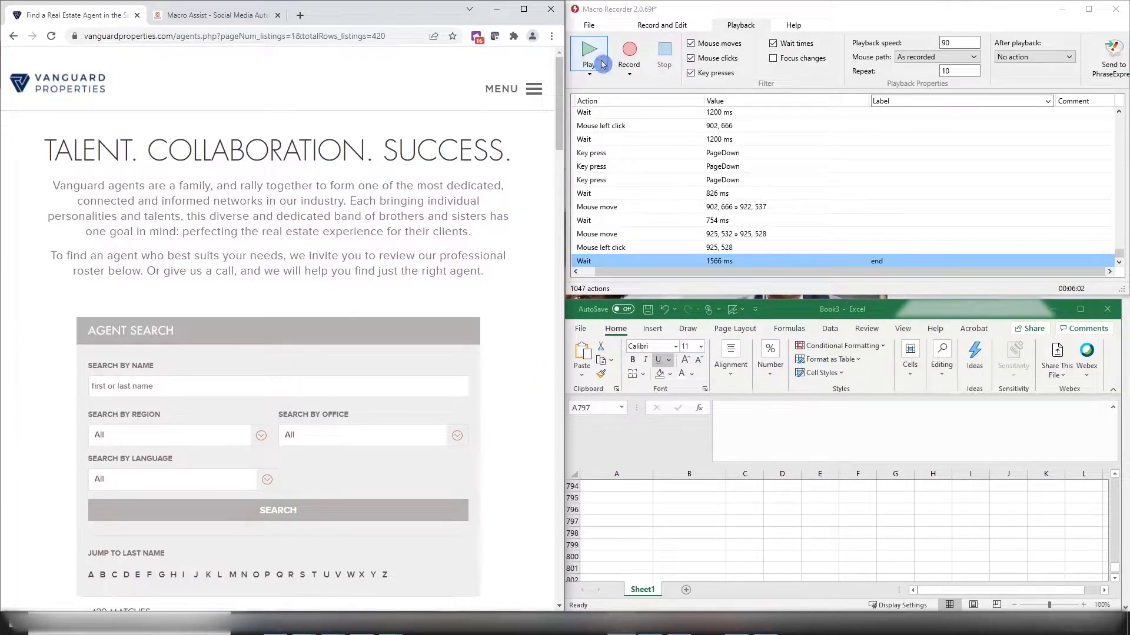
{"action": "left_click_drag", "start_coordinate": [1120, 254], "coordinate": [1118, 114]}
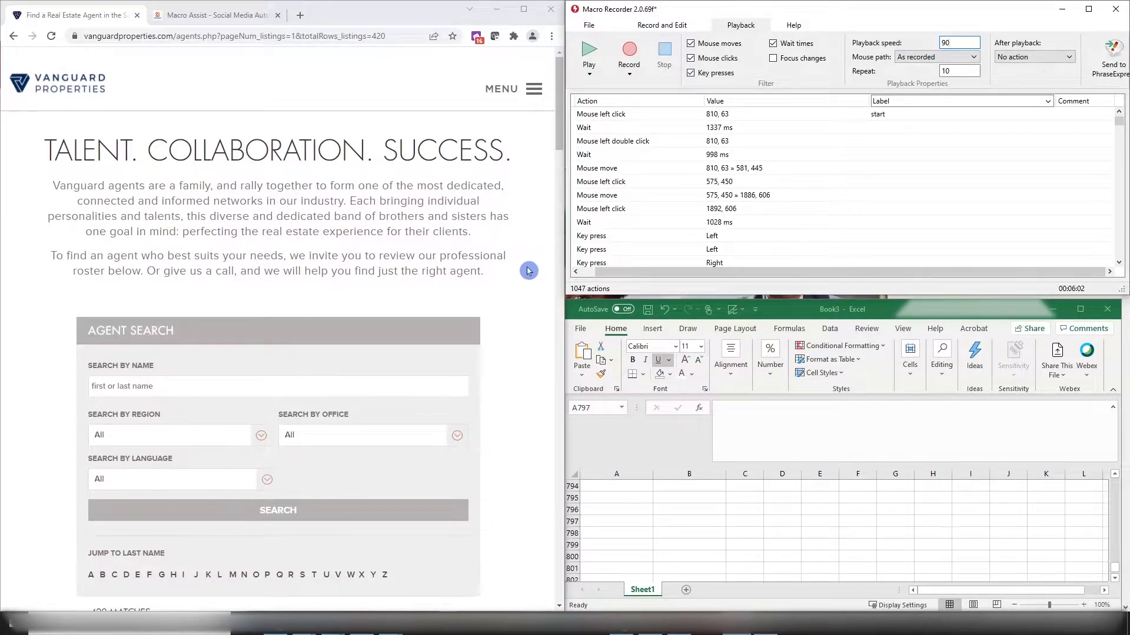
{"action": "scroll", "coordinate": [526, 270], "scroll_direction": "down", "scroll_amount": 5}
{"action": "scroll", "coordinate": [528, 270], "scroll_direction": "down", "scroll_amount": 3}
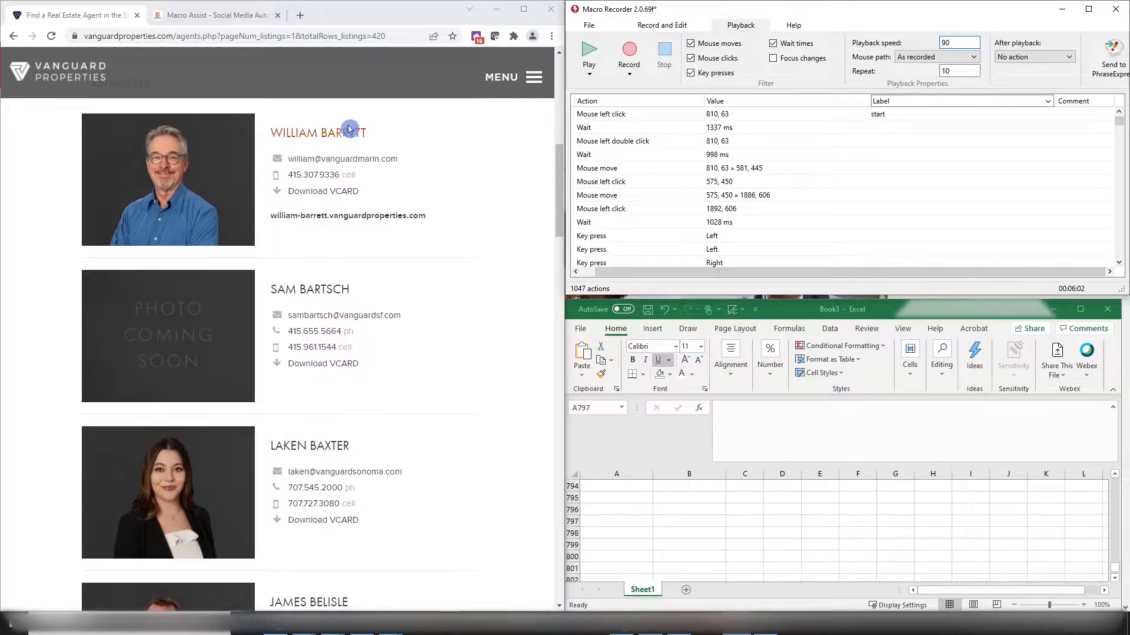
{"action": "scroll", "coordinate": [463, 311], "scroll_direction": "up", "scroll_amount": 10}
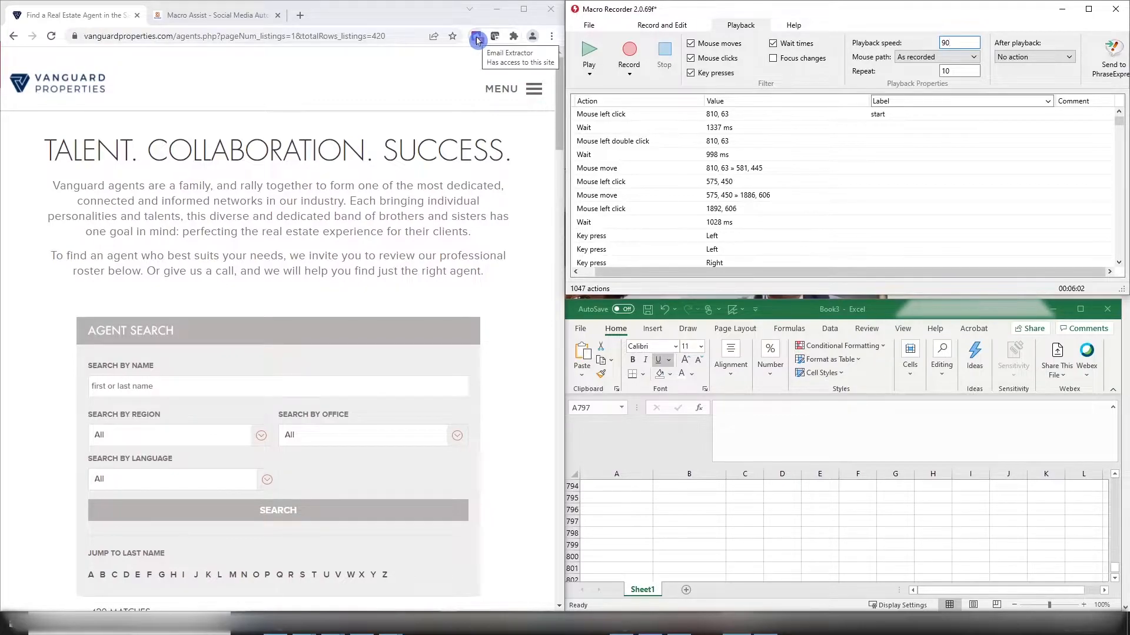
{"action": "left_click", "coordinate": [590, 51]}
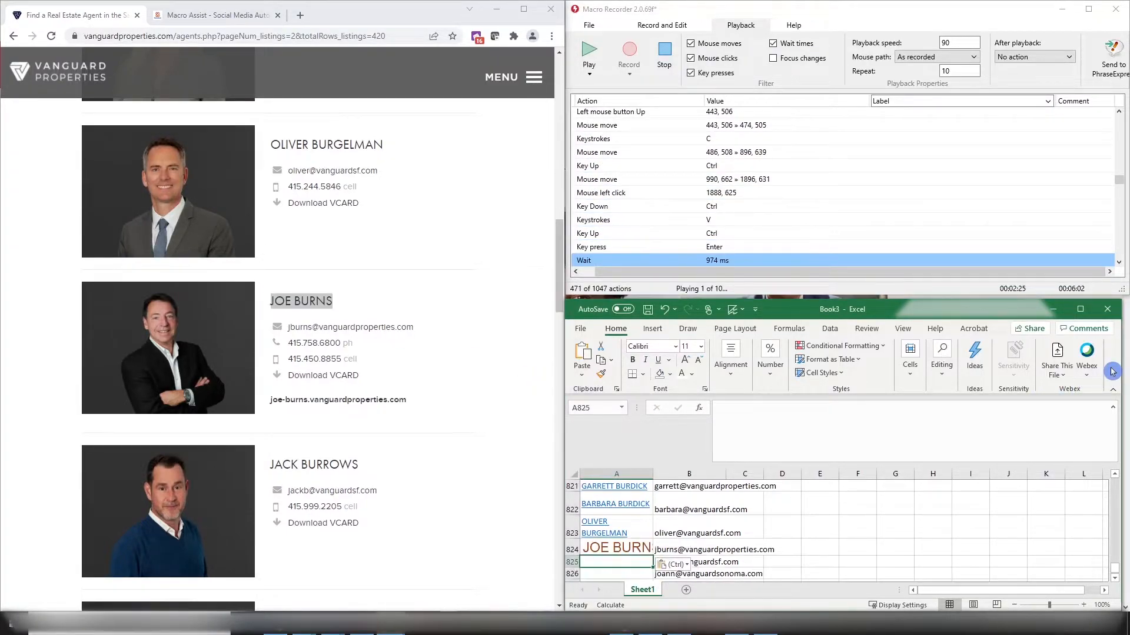
- Copy the name of the agent whose e-mail is in B825 from the listing into cell A825
{"action": "left_click_drag", "start_coordinate": [542, 461], "coordinate": [266, 465]}
{"action": "key", "text": "ctrl+c"}
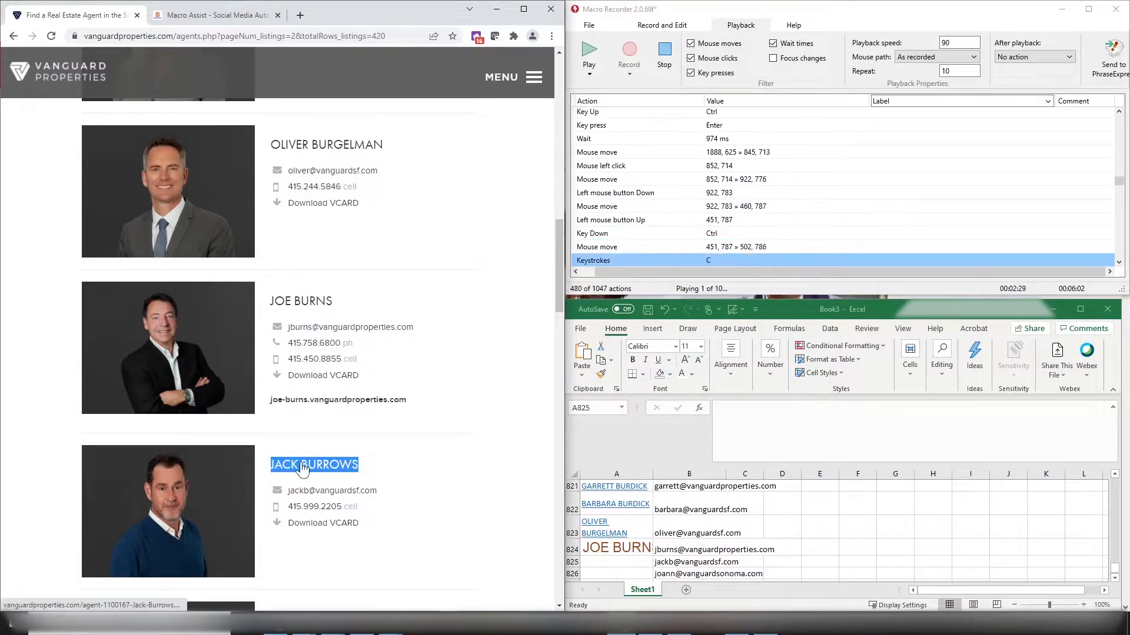
{"action": "left_click", "coordinate": [1113, 358]}
{"action": "key", "text": "ctrl+v"}
{"action": "key", "text": "Return"}
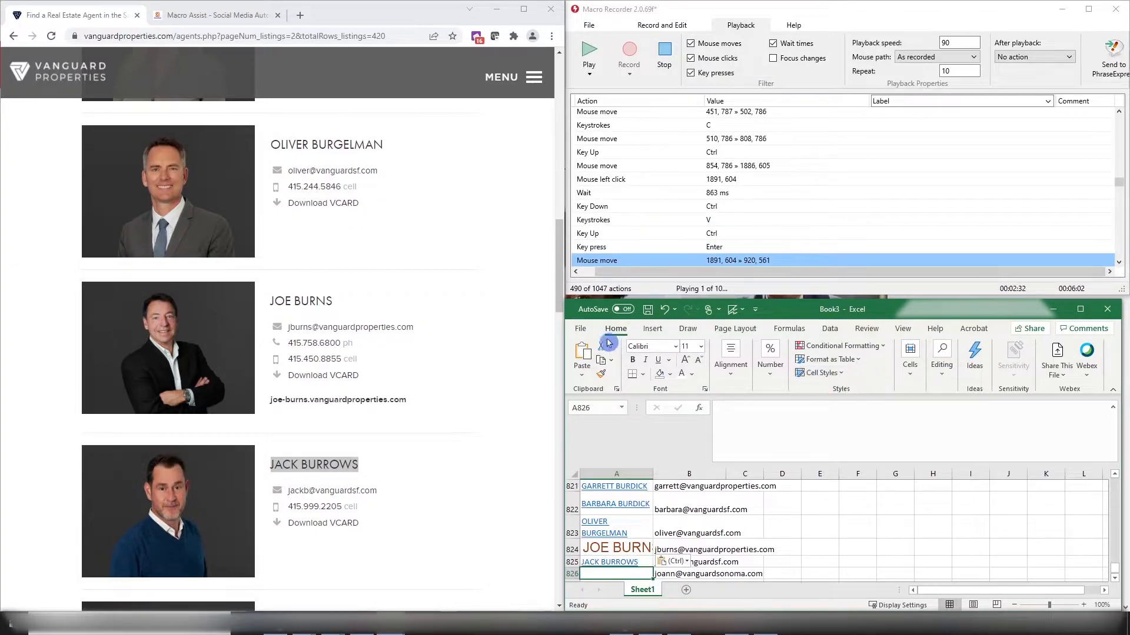
- Copy the next agent's name, the first in the following group of the listing, into cell A826
{"action": "left_click", "coordinate": [537, 330]}
{"action": "key", "text": "Page_Down"}
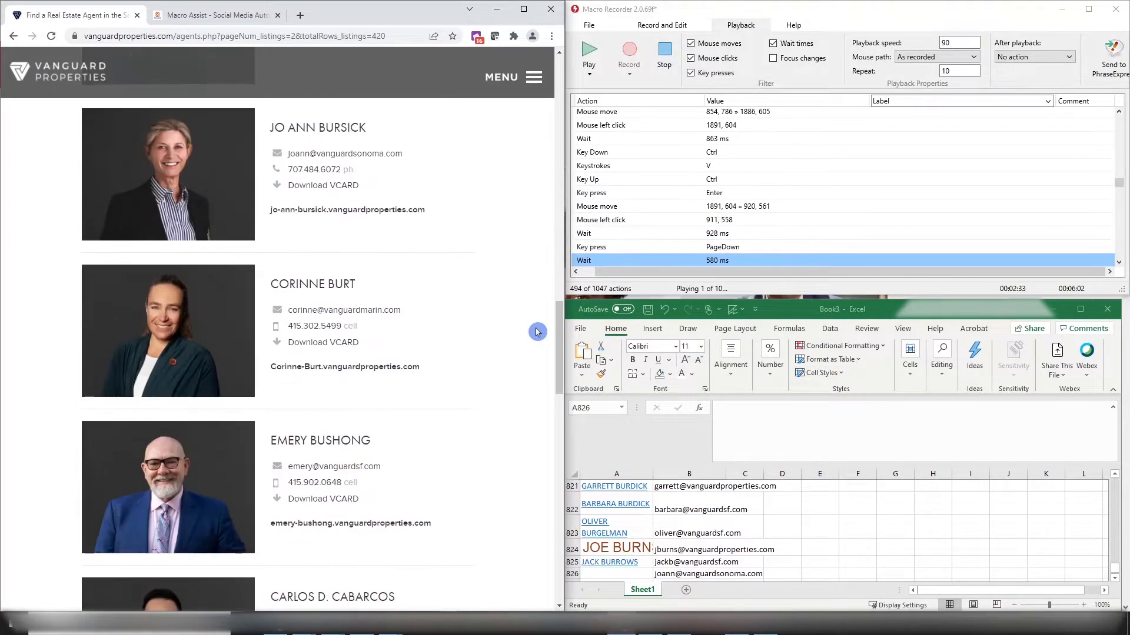
{"action": "left_click", "coordinate": [523, 128]}
{"action": "left_click_drag", "start_coordinate": [532, 124], "coordinate": [265, 130]}
{"action": "key", "text": "ctrl+c"}
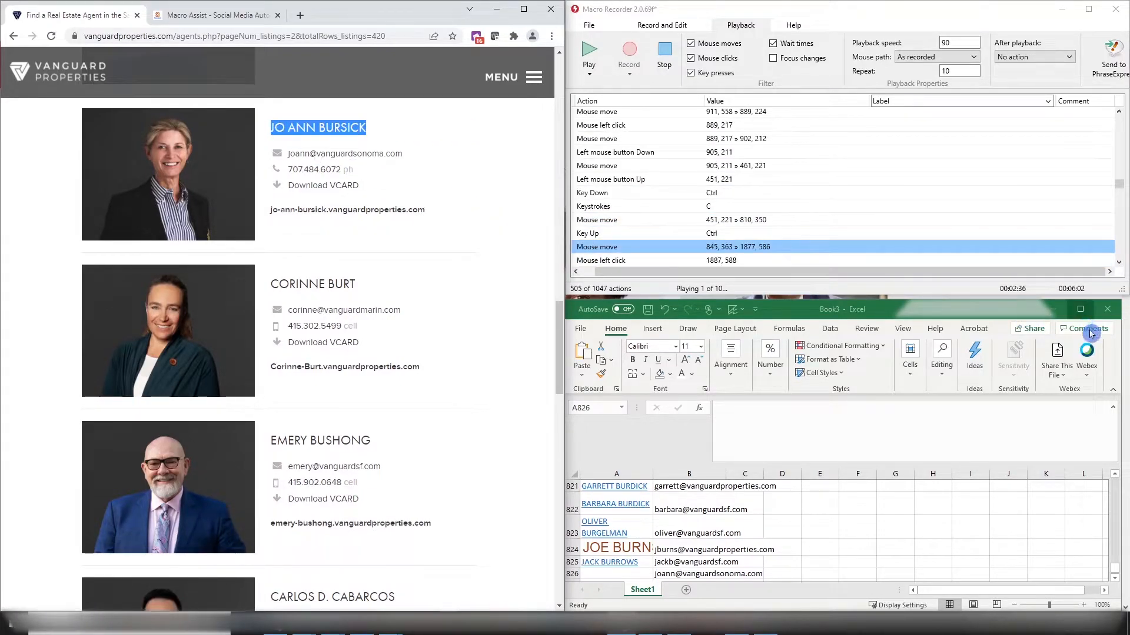
{"action": "left_click", "coordinate": [1108, 350]}
{"action": "key", "text": "ctrl+v"}
{"action": "key", "text": "Return"}
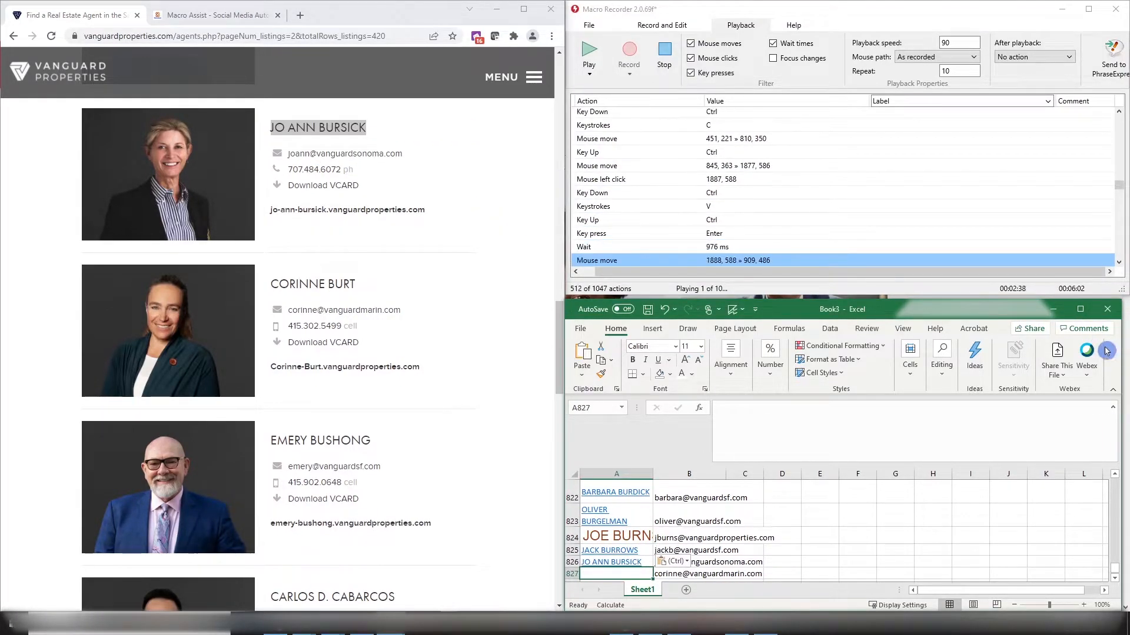
- Copy the second agent's name in the current group of the listing into cell A827
{"action": "left_click", "coordinate": [533, 288]}
{"action": "left_click_drag", "start_coordinate": [543, 282], "coordinate": [268, 285]}
{"action": "key", "text": "ctrl+c"}
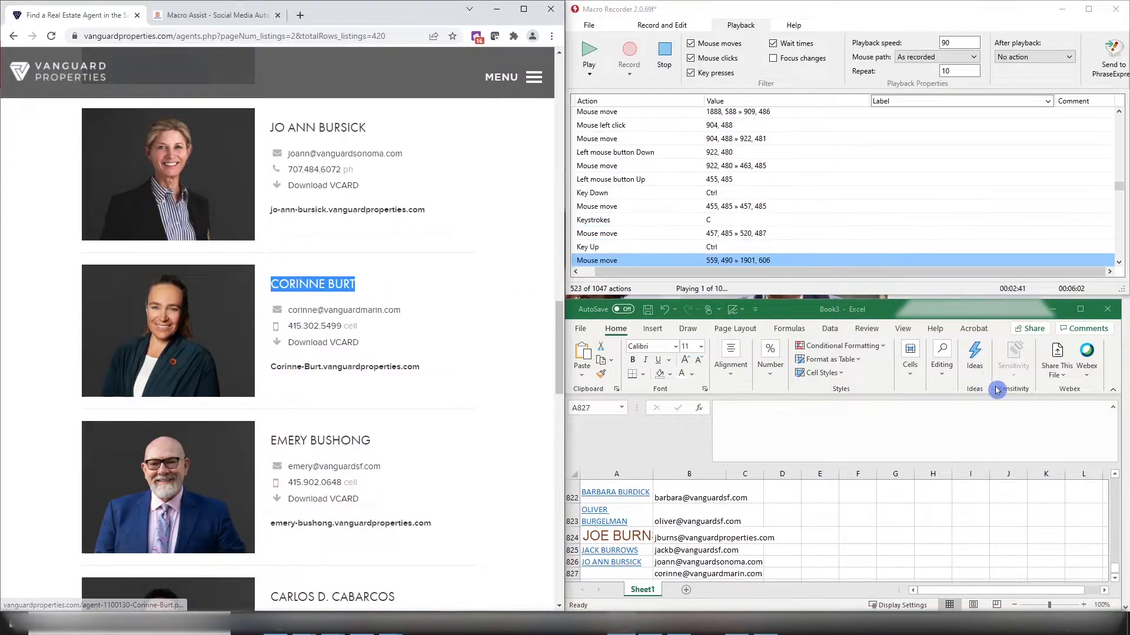
{"action": "left_click", "coordinate": [1117, 360]}
{"action": "key", "text": "ctrl+v"}
{"action": "key", "text": "Return"}
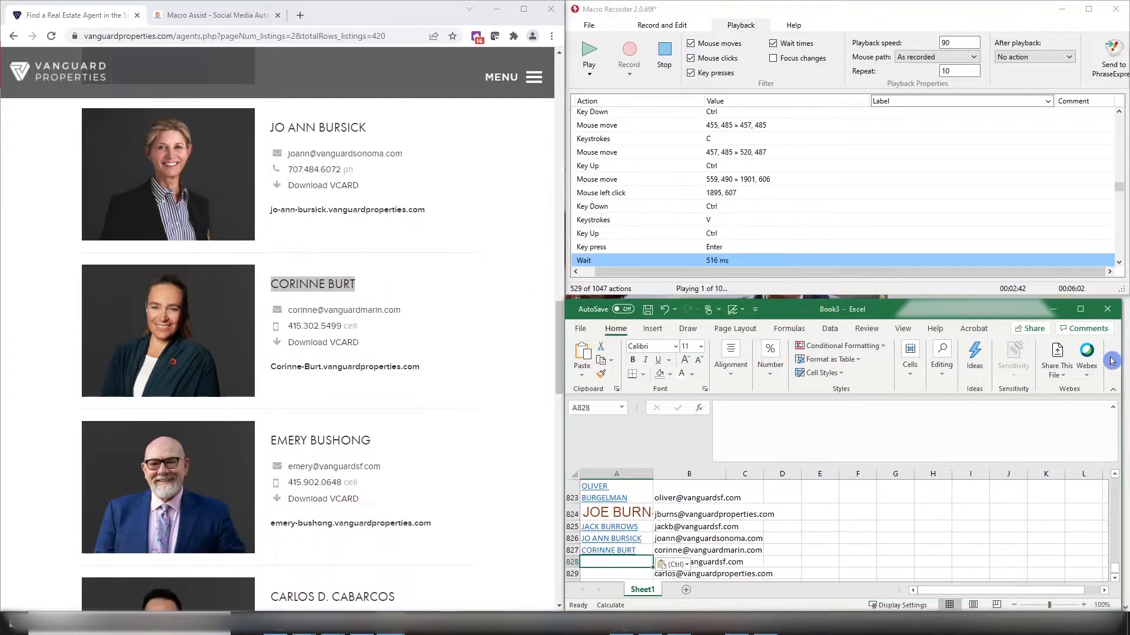
- Copy the e-mail address of the third agent in the current group into cell A828
{"action": "left_click", "coordinate": [536, 450]}
{"action": "left_click_drag", "start_coordinate": [524, 448], "coordinate": [263, 450]}
{"action": "key", "text": "ctrl+c"}
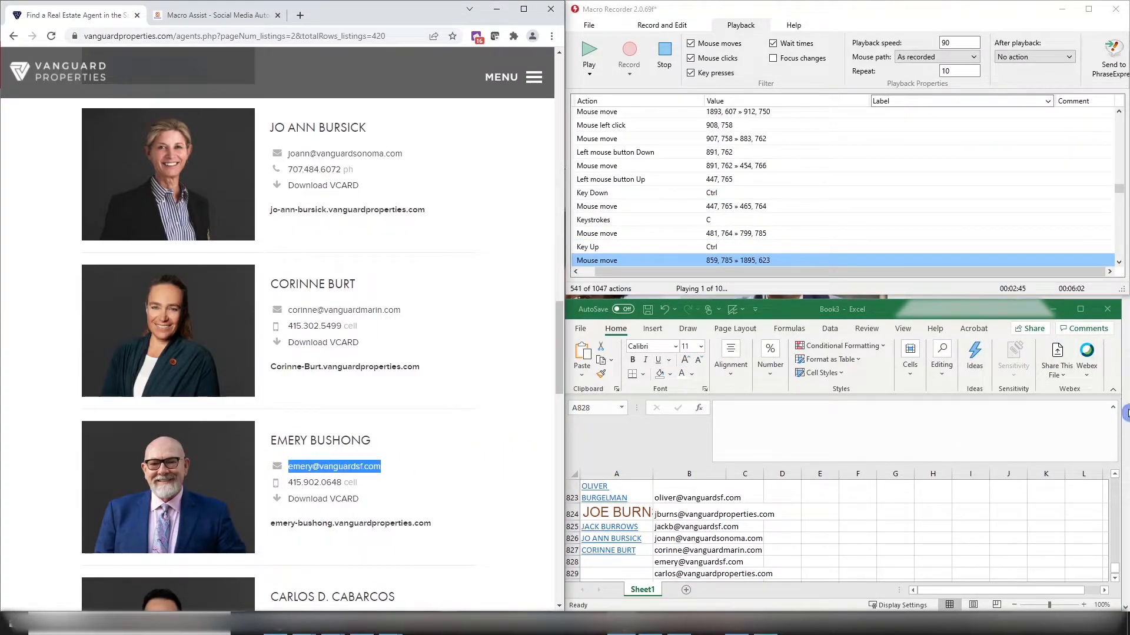
{"action": "left_click", "coordinate": [1113, 367]}
{"action": "key", "text": "ctrl+v"}
{"action": "key", "text": "Return"}
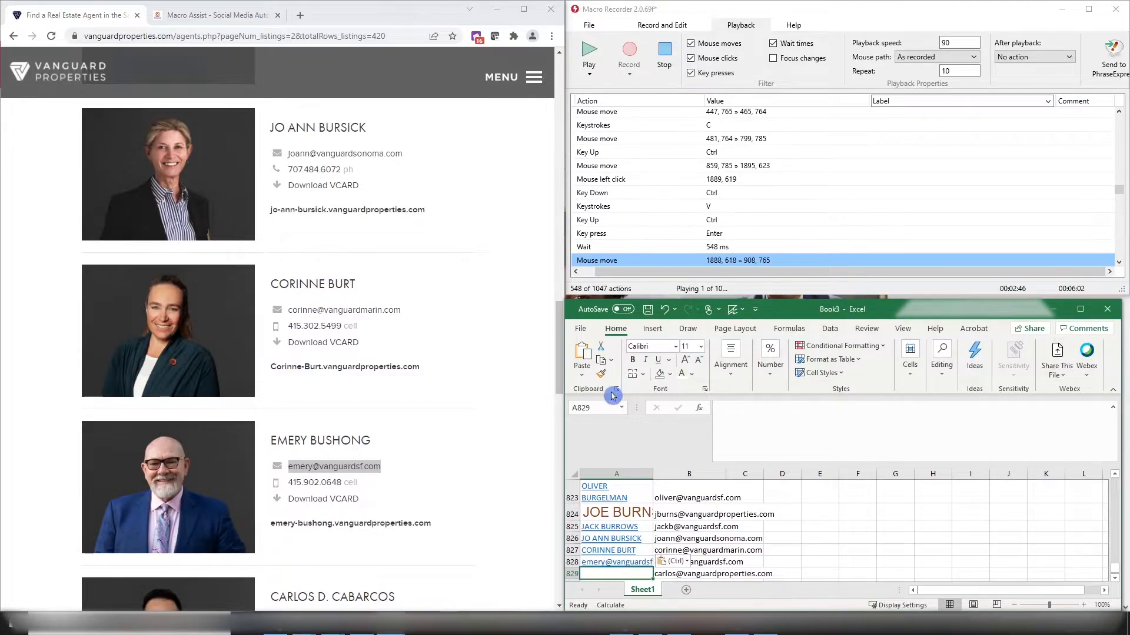
- Copy the name of the first agent in the next group of the listing into cell A829
{"action": "left_click", "coordinate": [531, 453]}
{"action": "key", "text": "Page_Down"}
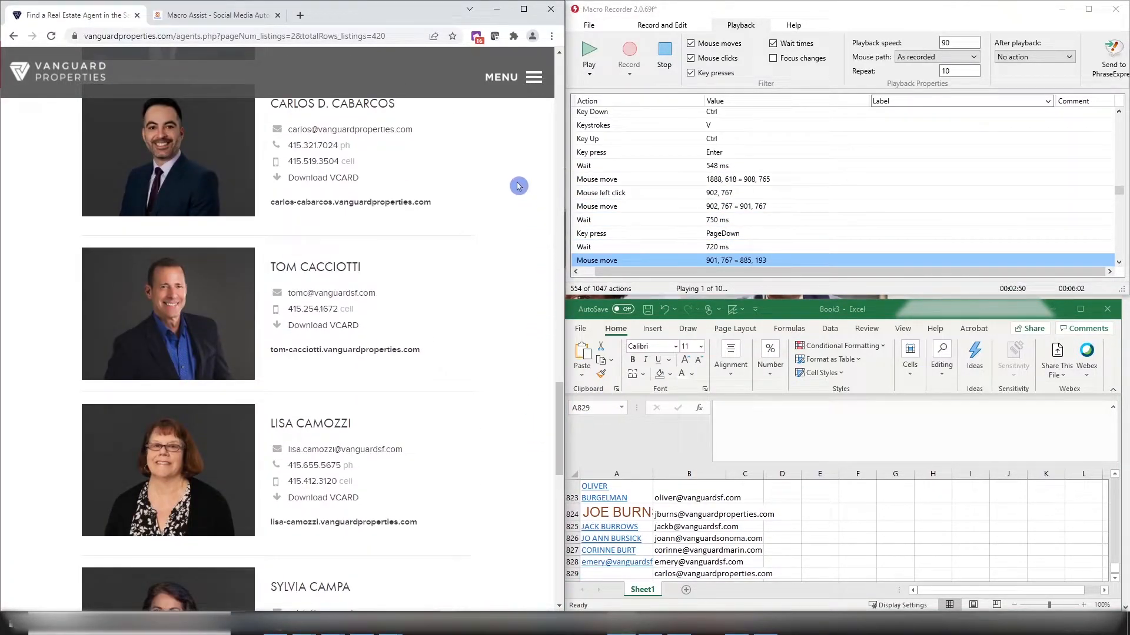
{"action": "left_click_drag", "start_coordinate": [518, 128], "coordinate": [276, 119]}
{"action": "key", "text": "ctrl+c"}
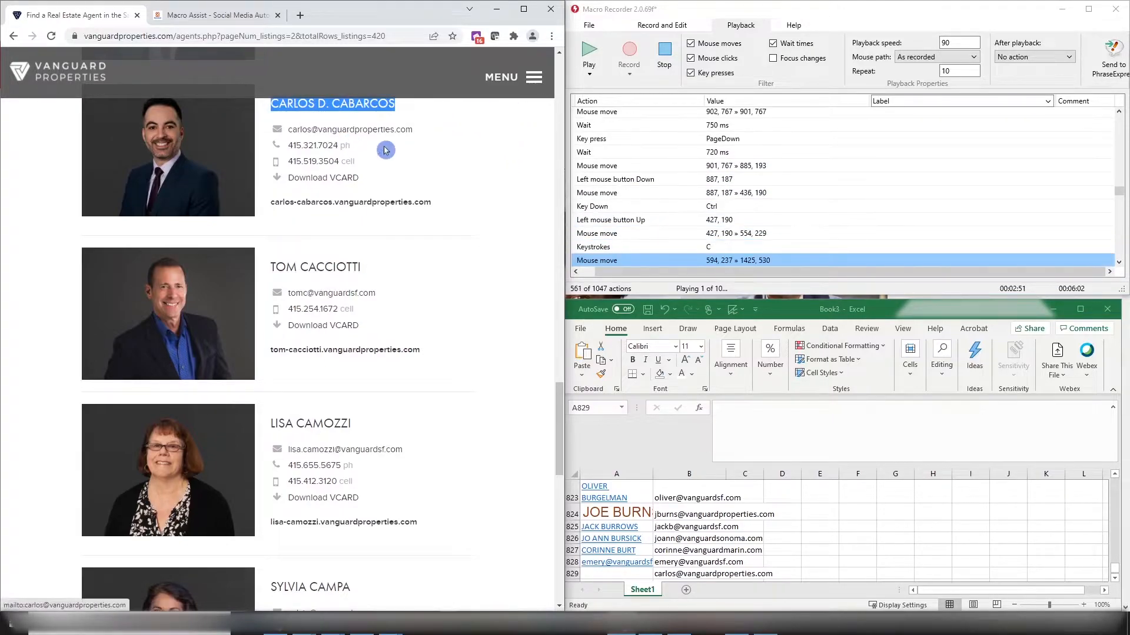
{"action": "left_click", "coordinate": [1109, 354]}
{"action": "key", "text": "ctrl+v"}
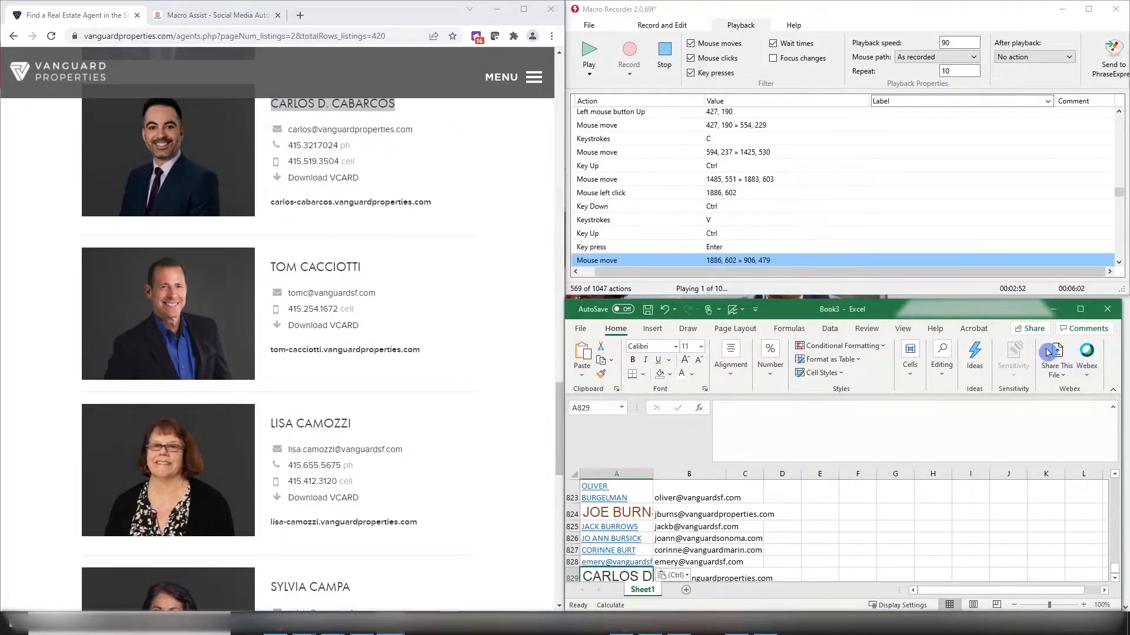
{"action": "key", "text": "Return"}
- Try to copy the second agent's name in the current group of the listing into cell A830
{"action": "left_click", "coordinate": [530, 278]}
{"action": "left_click_drag", "start_coordinate": [535, 274], "coordinate": [263, 276]}
{"action": "key", "text": "ctrl+c"}
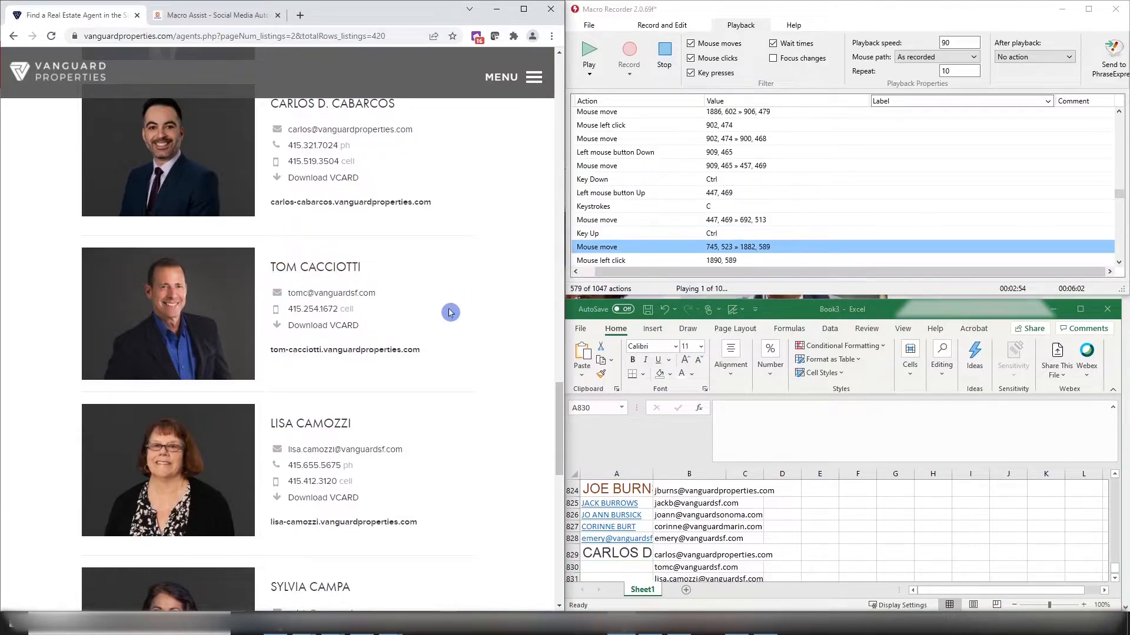
{"action": "left_click", "coordinate": [1108, 350]}
{"action": "key", "text": "ctrl+v"}
{"action": "key", "text": "Return"}
- Copy the third agent's name in the current group of the listing into cell A831
{"action": "left_click", "coordinate": [513, 352]}
{"action": "left_click_drag", "start_coordinate": [548, 428], "coordinate": [270, 426]}
{"action": "key", "text": "ctrl+c"}
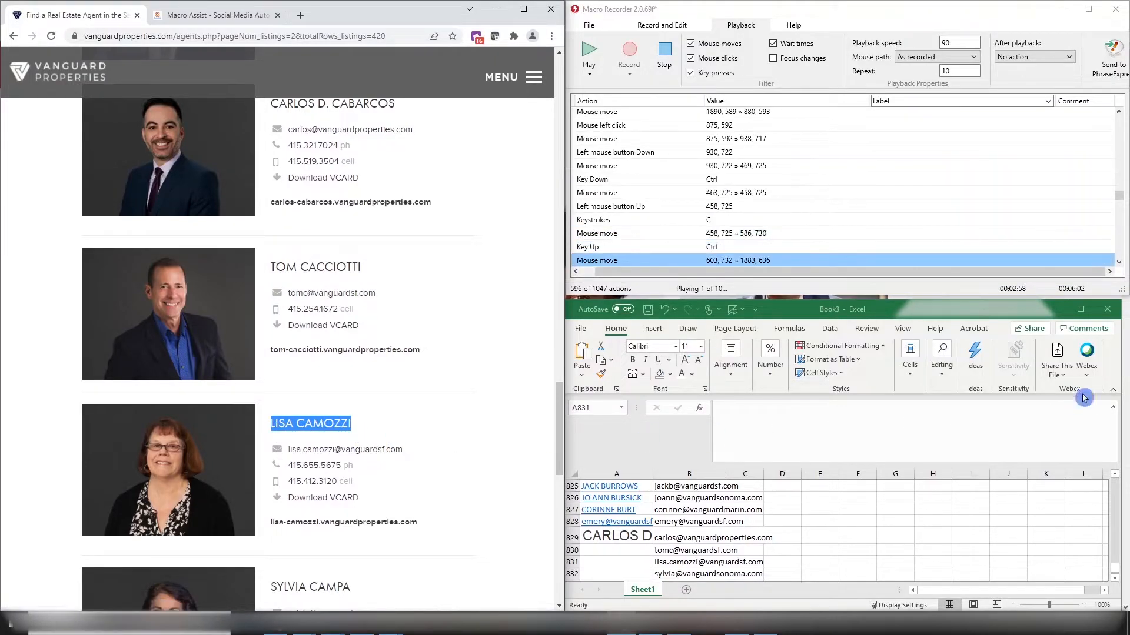
{"action": "left_click", "coordinate": [1113, 374]}
{"action": "key", "text": "Return"}
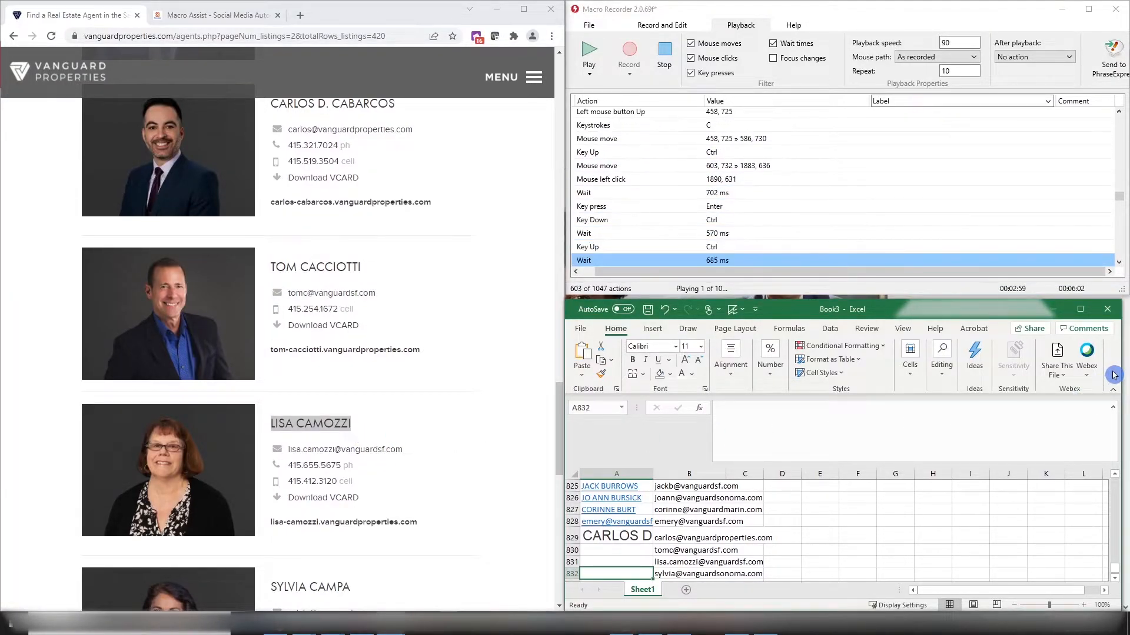
{"action": "key", "text": "Up"}
{"action": "key", "text": "ctrl+v"}
{"action": "key", "text": "Return"}
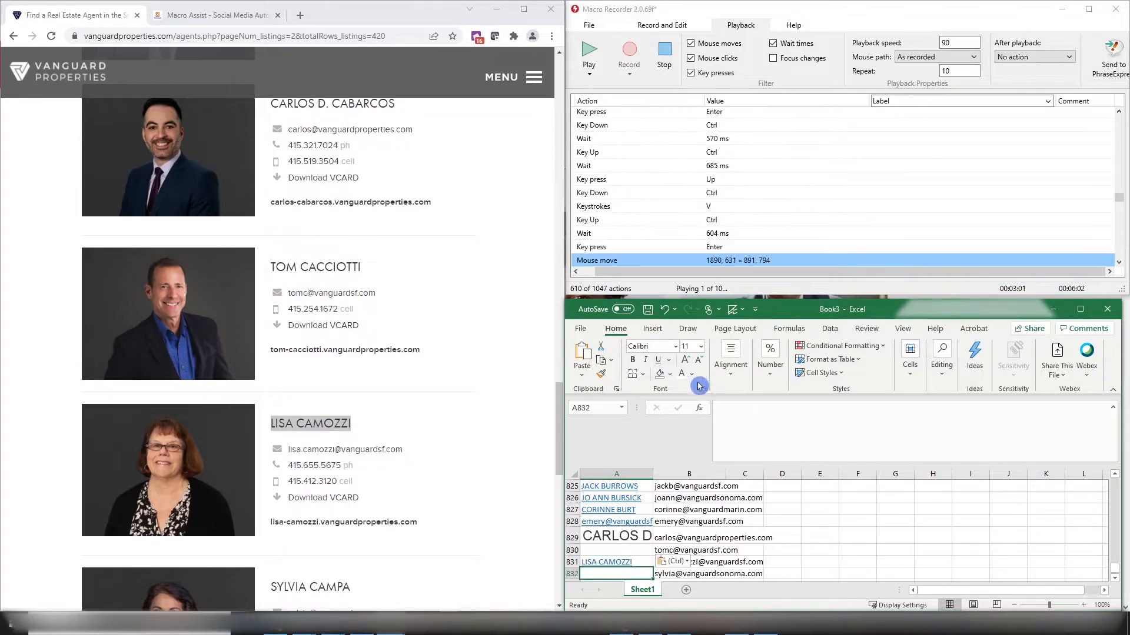
{"action": "left_click", "coordinate": [518, 468]}
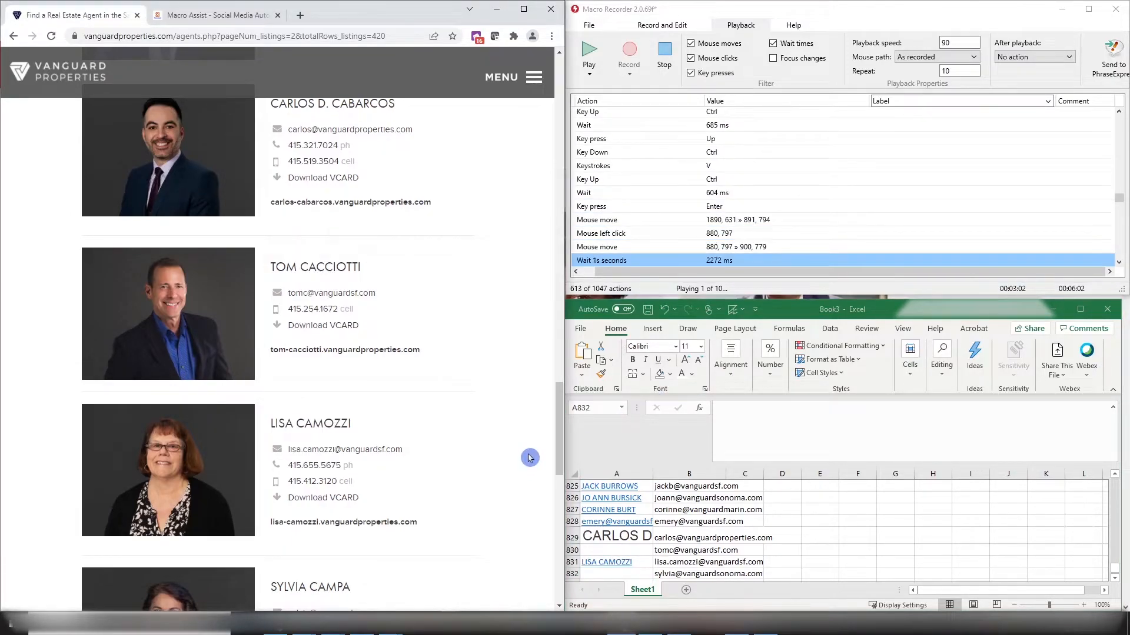
{"action": "key", "text": "Page_Down"}
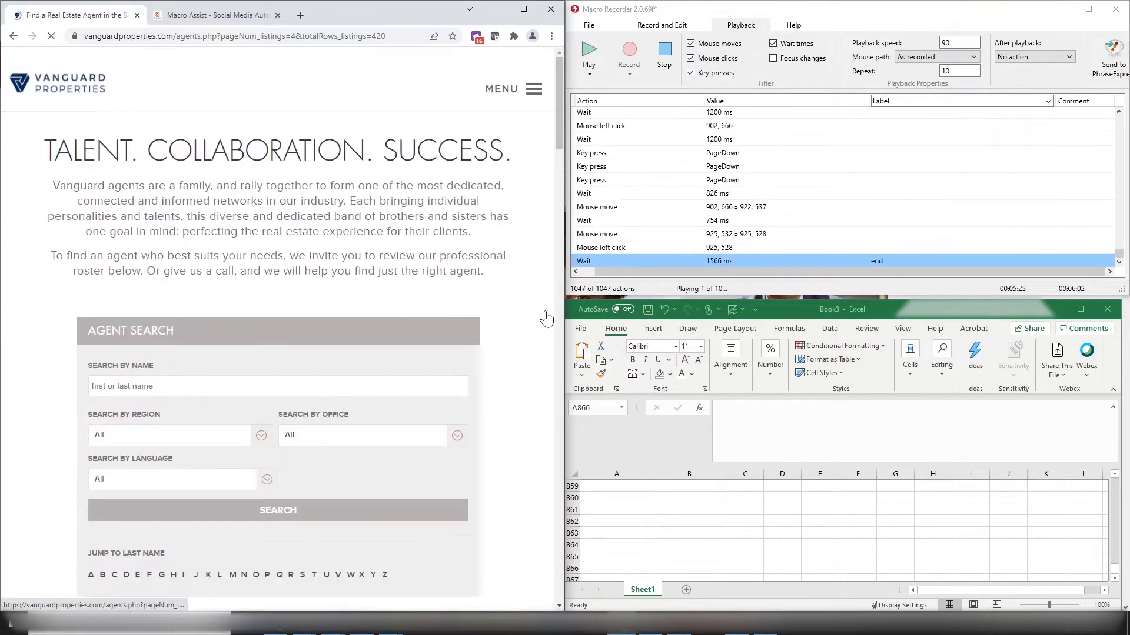
- Stop the macro playback at the end of its first run
{"action": "key", "text": "Escape"}
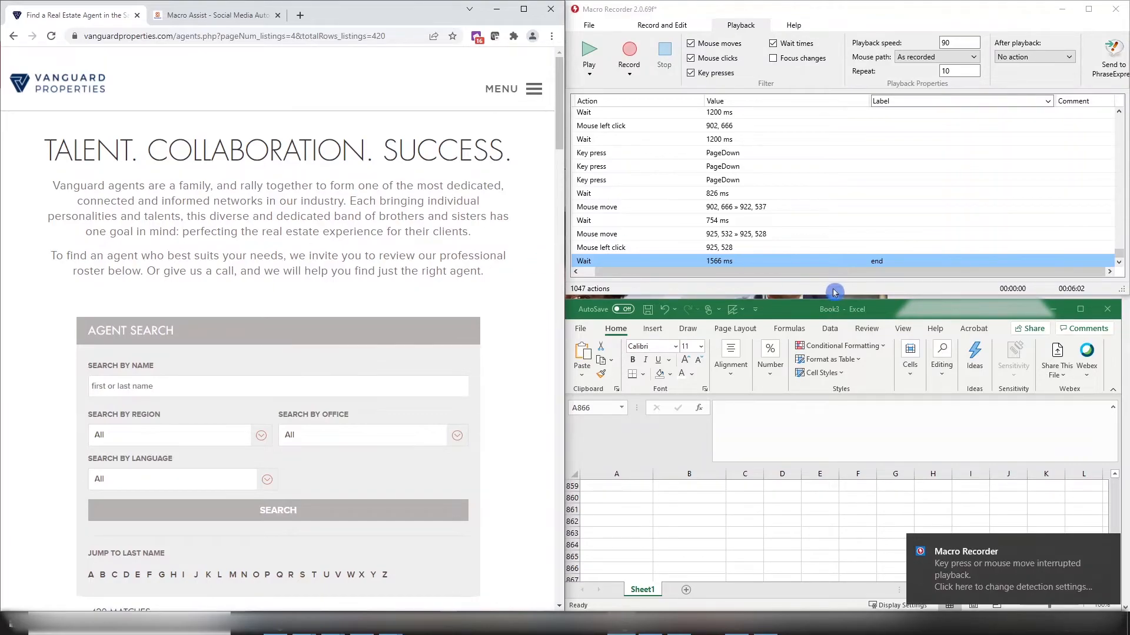
- Go back up the worksheet and select all of column A to check how many entries were collected
{"action": "left_click", "coordinate": [777, 464]}
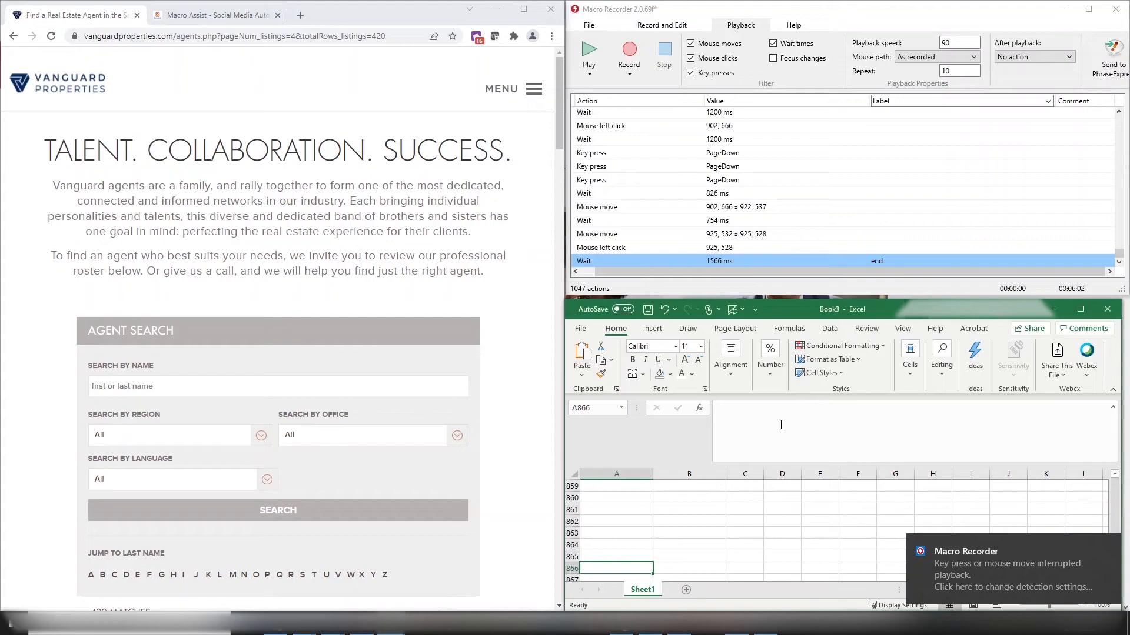
{"action": "left_click", "coordinate": [628, 523]}
{"action": "scroll", "coordinate": [657, 512], "scroll_direction": "up", "scroll_amount": 15}
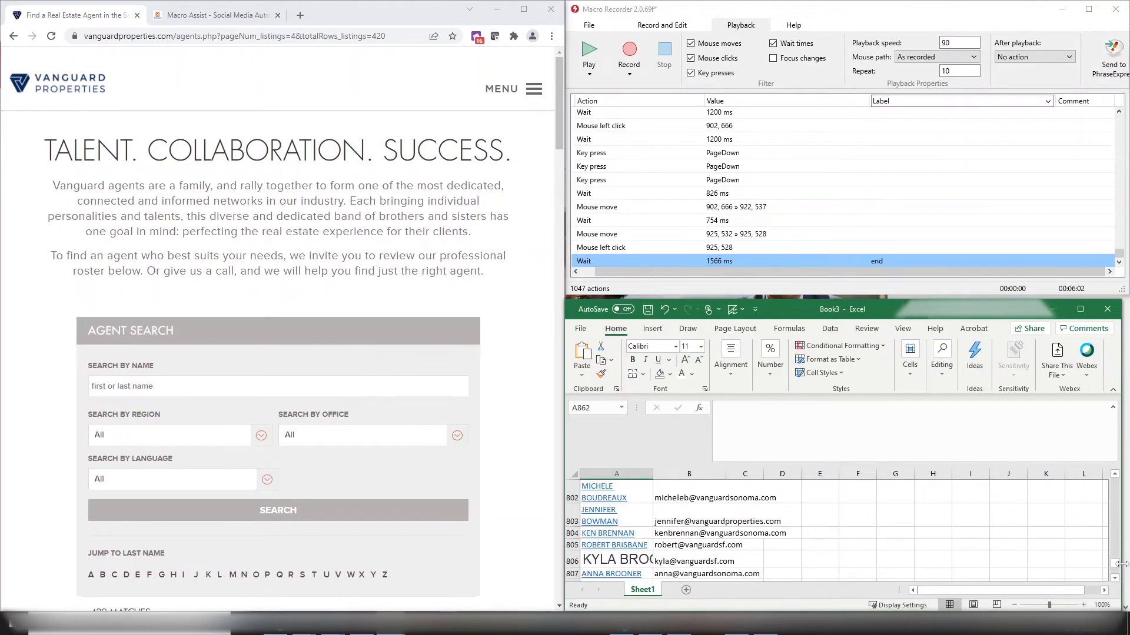
{"action": "left_click_drag", "start_coordinate": [1115, 563], "coordinate": [1115, 488]}
{"action": "left_click", "coordinate": [633, 471]}
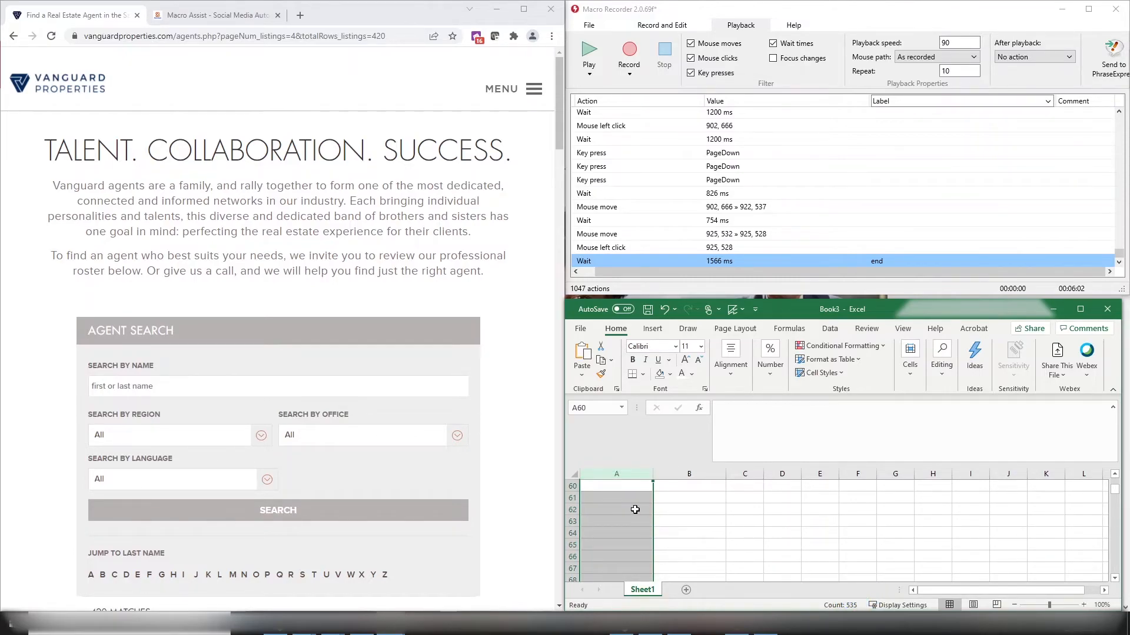
{"action": "left_click", "coordinate": [627, 490]}
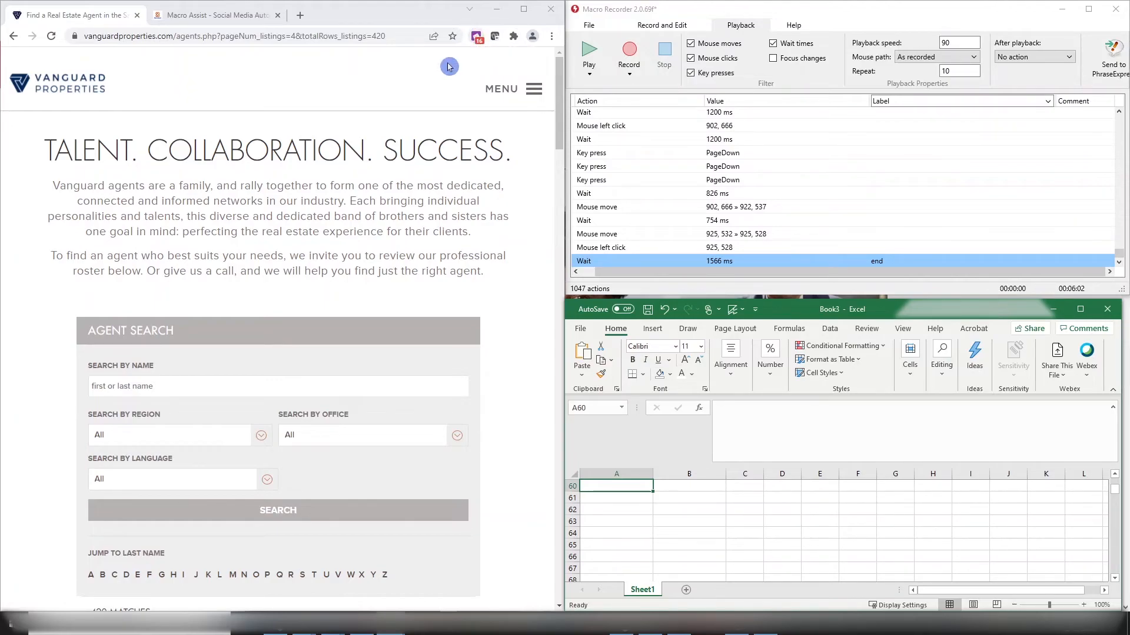
- Look through the agents listed on the current page of the website
{"action": "scroll", "coordinate": [461, 266], "scroll_direction": "down", "scroll_amount": 6}
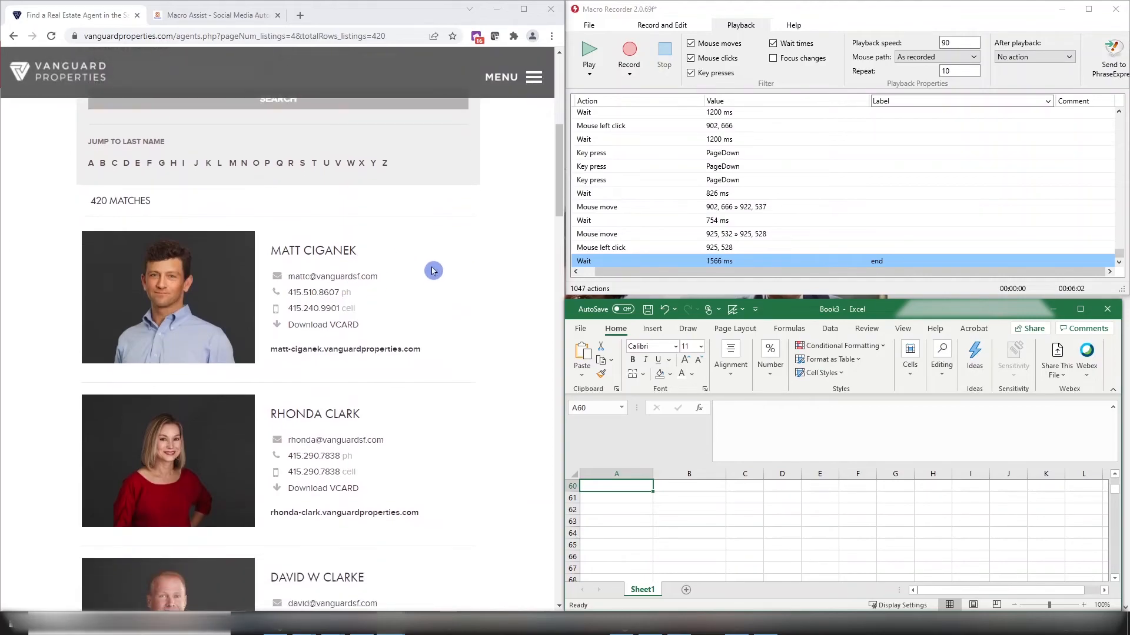